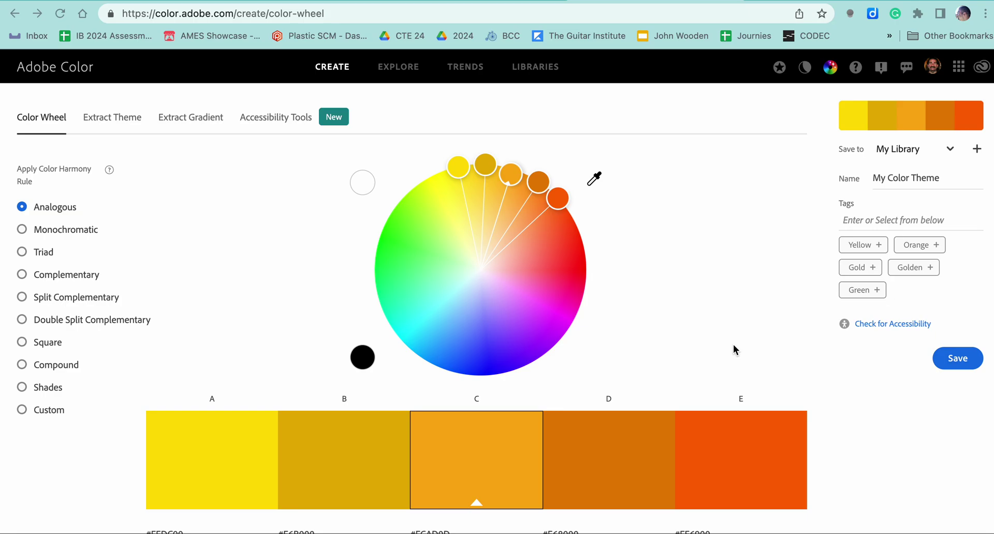
- Switch to Brave to view the pie chart example in the YouTube tutorial, and return to Adobe Color in Chrome
{"action": "key", "text": "super+Tab"}
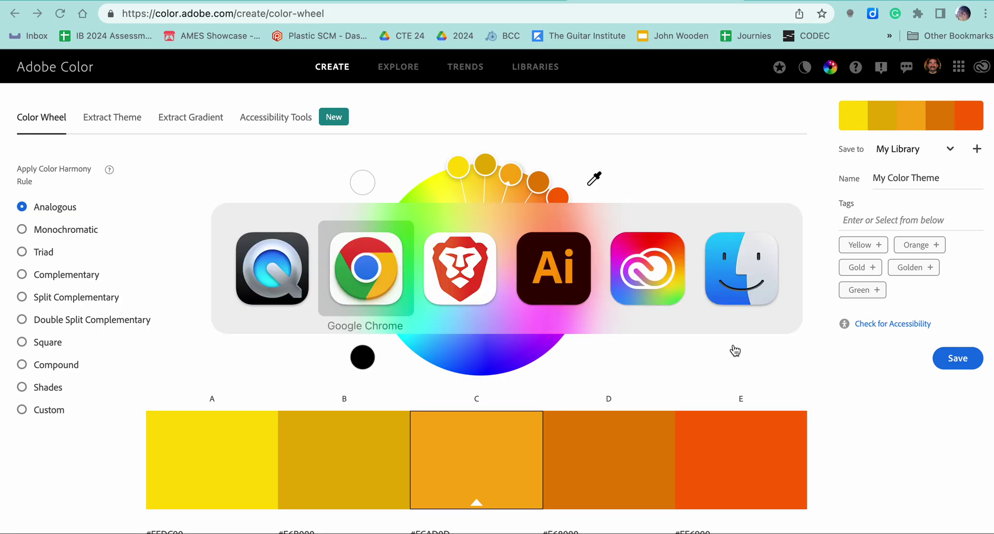
{"action": "key", "text": "super+Tab"}
{"action": "key", "text": "super+Tab"}
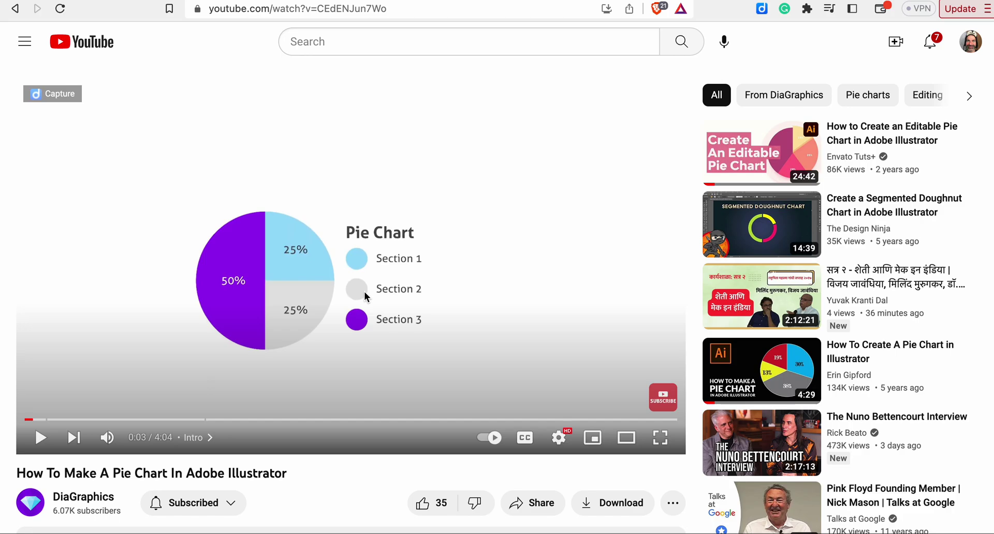
{"action": "key", "text": "super+Tab"}
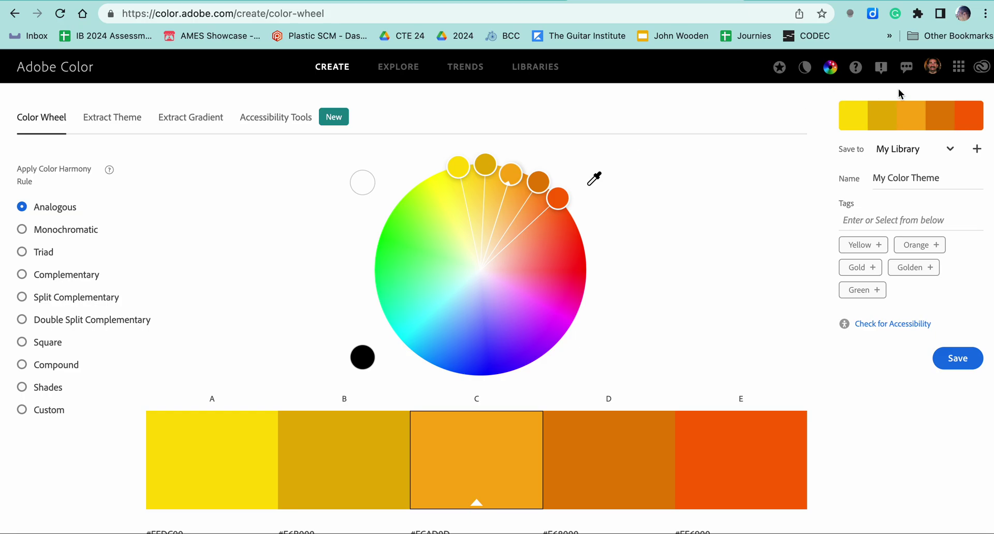
- Check the signed-in account in Adobe Color and in the Creative Cloud desktop app, and close the Creative Cloud window
{"action": "left_click", "coordinate": [932, 66]}
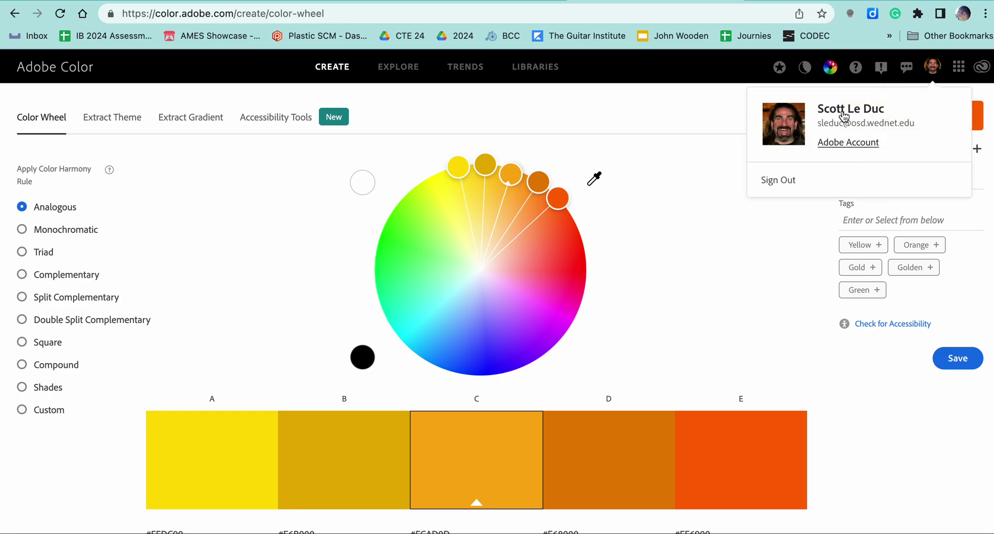
{"action": "left_click", "coordinate": [659, 142]}
{"action": "key", "text": "super+Tab"}
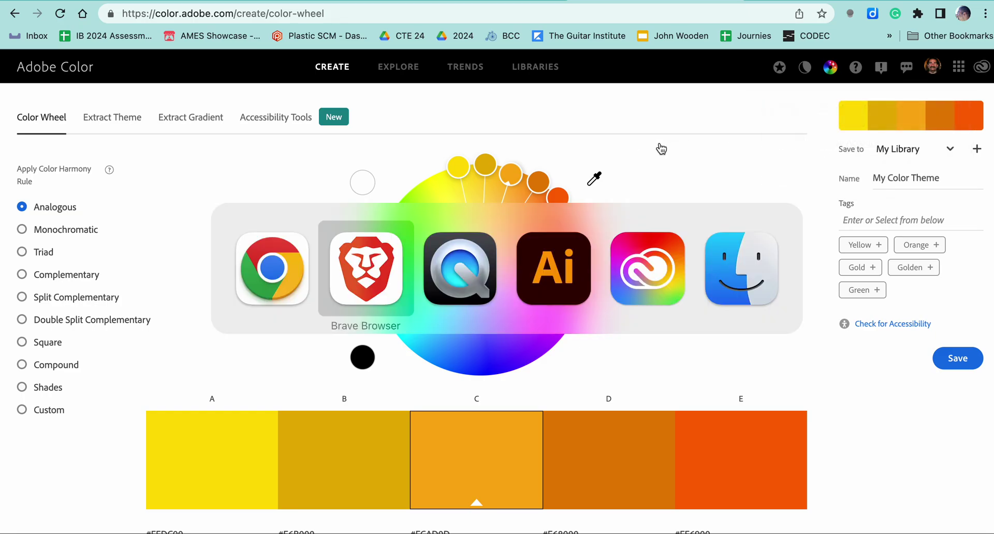
{"action": "key", "text": "super+Tab"}
{"action": "key", "text": "super+Tab"}
{"action": "key", "text": "super+Tab"}
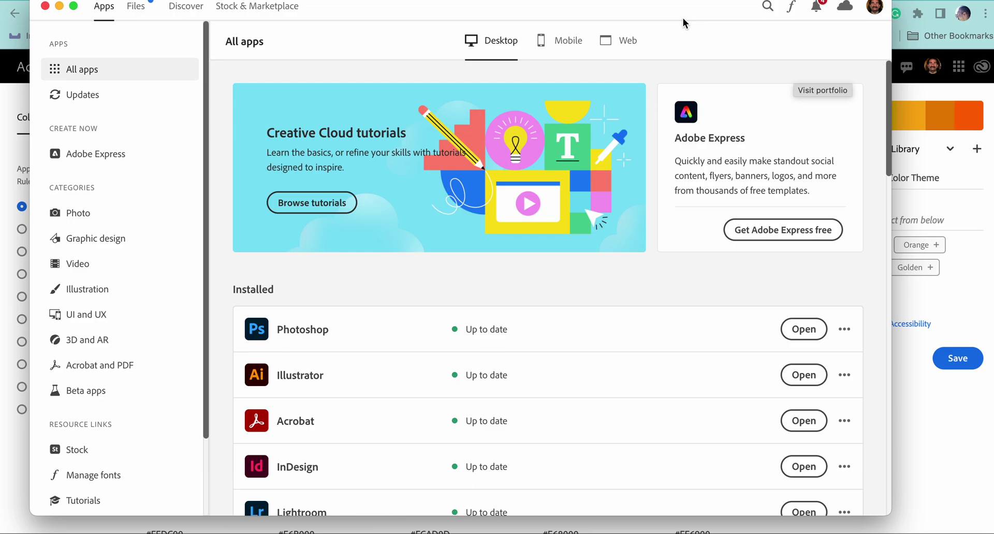
{"action": "left_click_drag", "start_coordinate": [683, 23], "coordinate": [674, 47]}
{"action": "left_click", "coordinate": [866, 32]}
{"action": "left_click", "coordinate": [682, 41]}
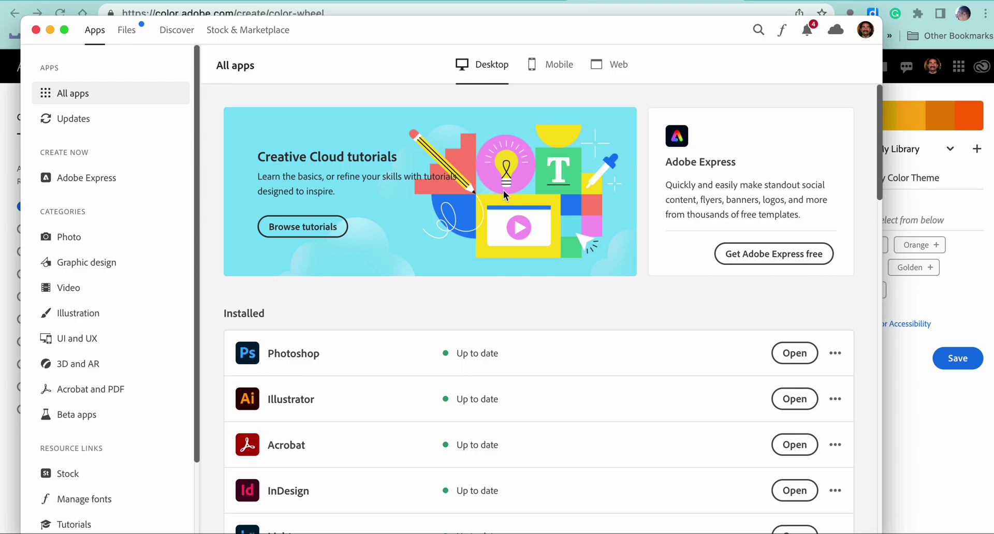
{"action": "key", "text": "super+w"}
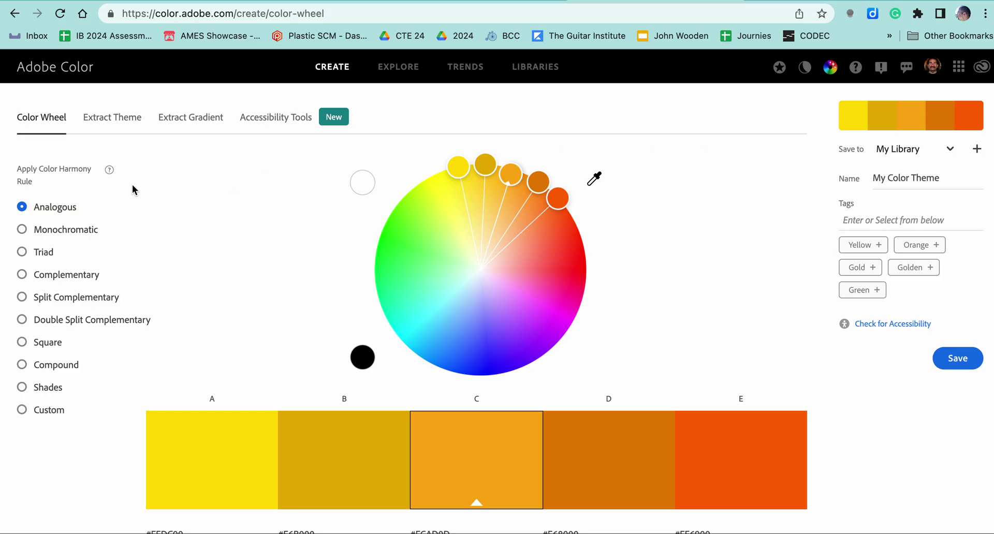
- Preview the Monochromatic, Triad and Complementary harmony rules, and set the rule back to Analogous
{"action": "left_click", "coordinate": [23, 230]}
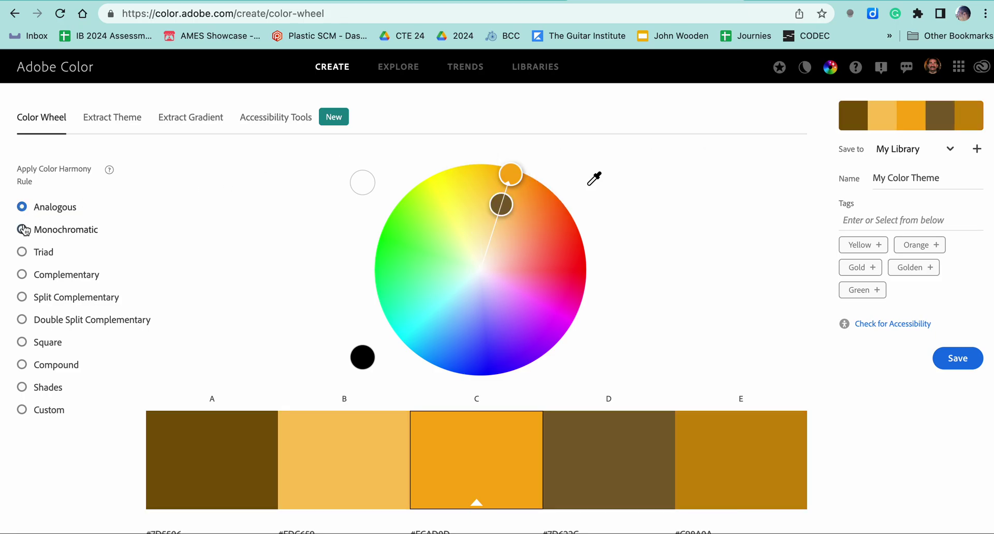
{"action": "left_click", "coordinate": [22, 252]}
{"action": "left_click", "coordinate": [22, 275]}
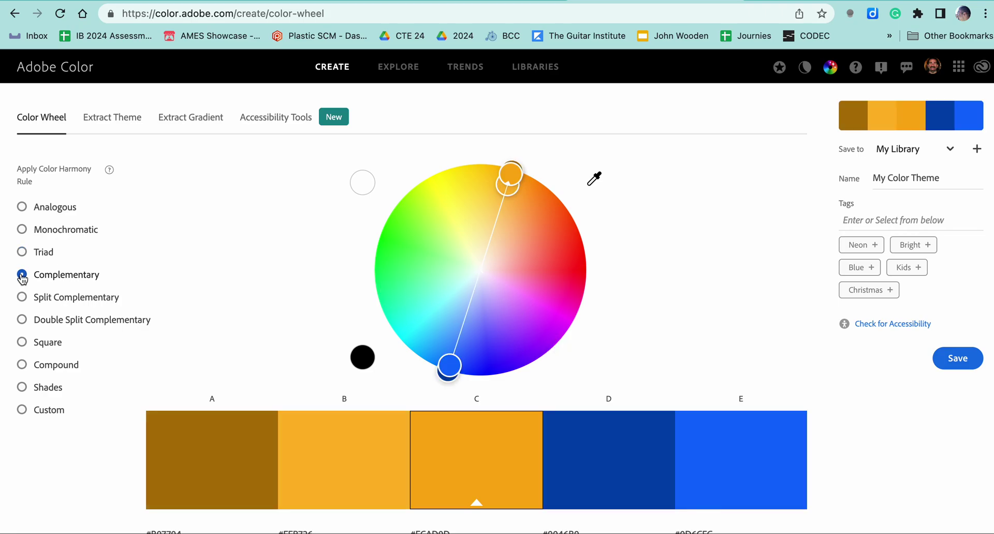
{"action": "left_click", "coordinate": [22, 208]}
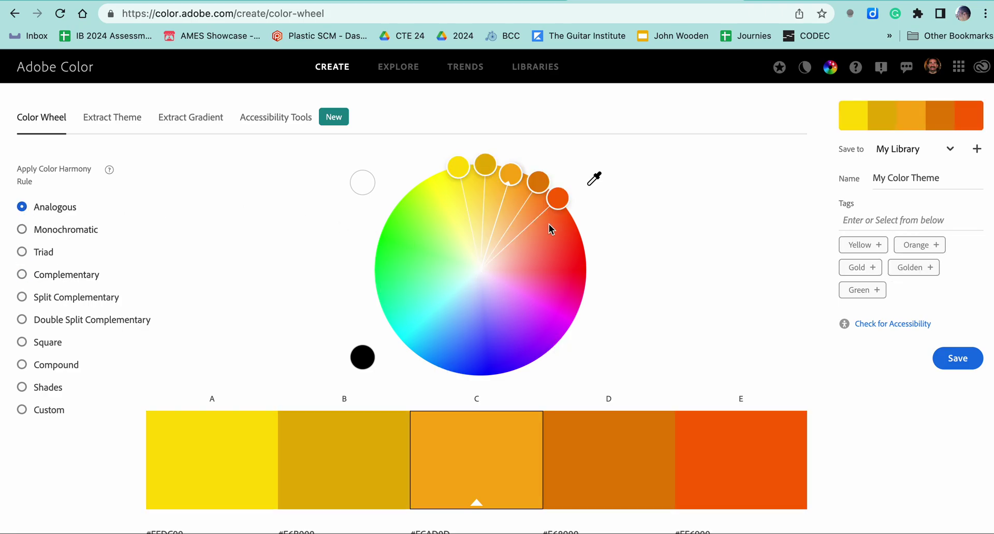
- Spread the analogous colors around the wheel by moving color E to blue #2E04FF
{"action": "mouse_move", "coordinate": [558, 199]}
{"action": "left_mouse_down"}
{"action": "mouse_move", "coordinate": [577, 225]}
{"action": "mouse_move", "coordinate": [586, 273]}
{"action": "mouse_move", "coordinate": [542, 280]}
{"action": "mouse_move", "coordinate": [586, 278]}
{"action": "left_mouse_up"}
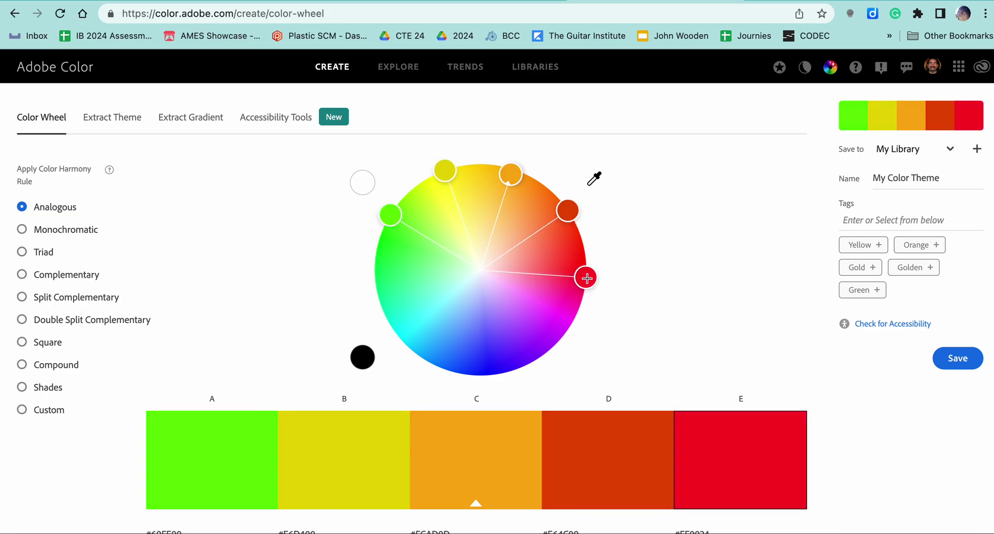
{"action": "mouse_move", "coordinate": [580, 280]}
{"action": "left_mouse_down"}
{"action": "mouse_move", "coordinate": [535, 357]}
{"action": "mouse_move", "coordinate": [502, 372]}
{"action": "left_mouse_up"}
{"action": "scroll", "coordinate": [676, 309], "scroll_direction": "down", "scroll_amount": 1}
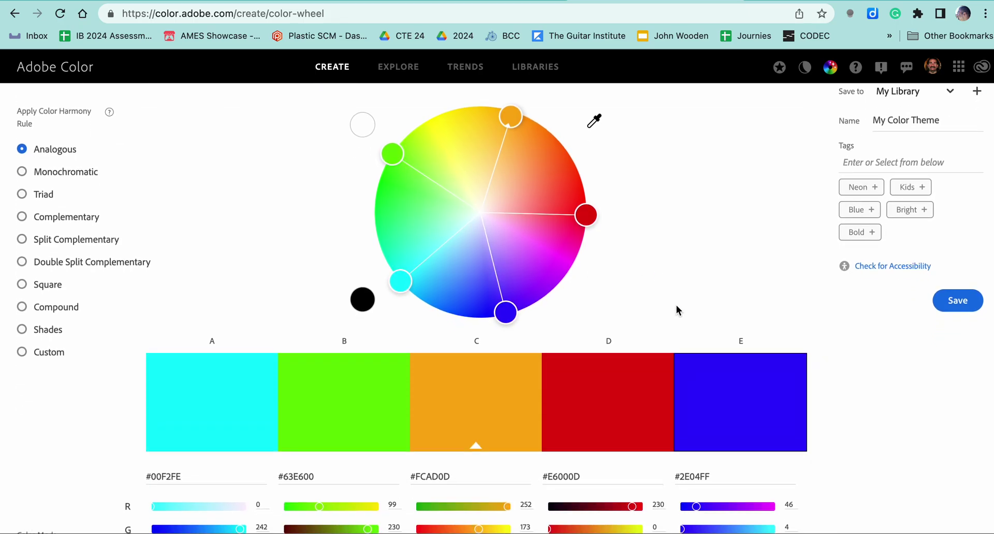
{"action": "scroll", "coordinate": [677, 306], "scroll_direction": "up", "scroll_amount": 1}
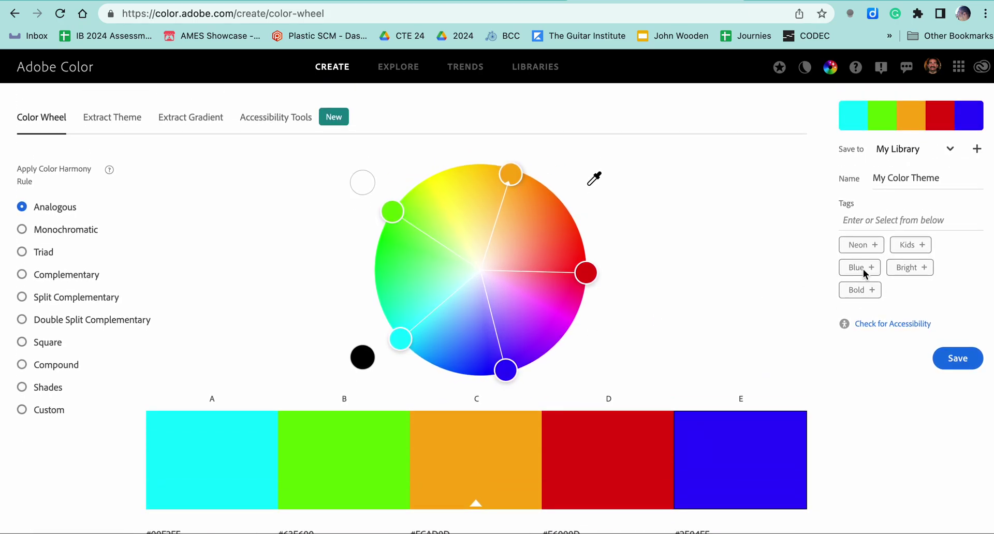
- Name the color theme "Example" and save it to My Library
{"action": "left_click_drag", "start_coordinate": [948, 178], "coordinate": [871, 178]}
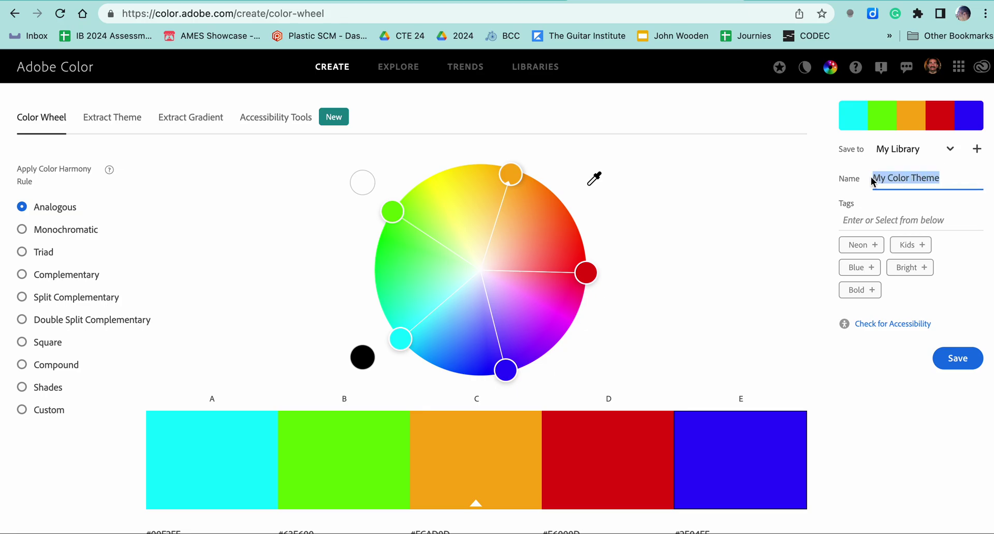
{"action": "type", "text": "Example"}
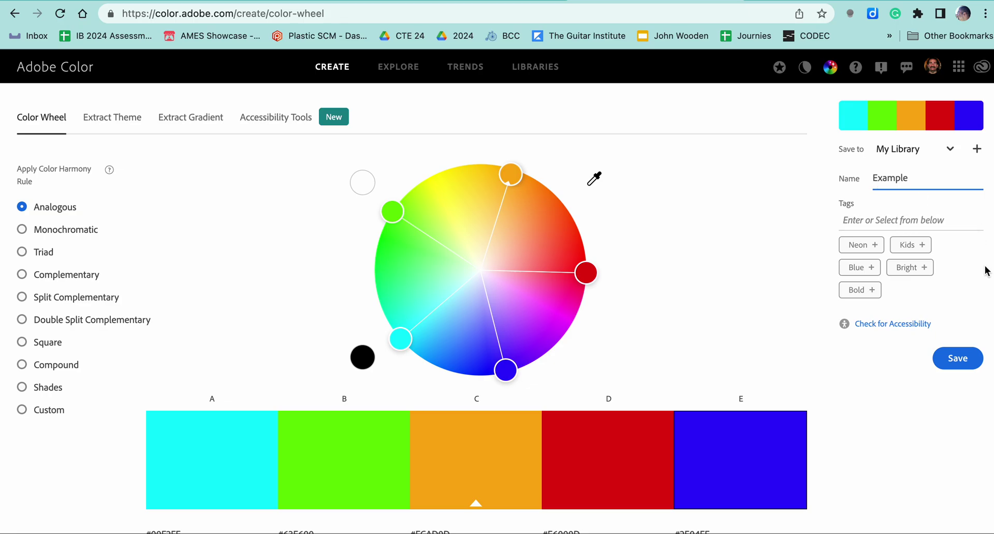
{"action": "left_click", "coordinate": [957, 356]}
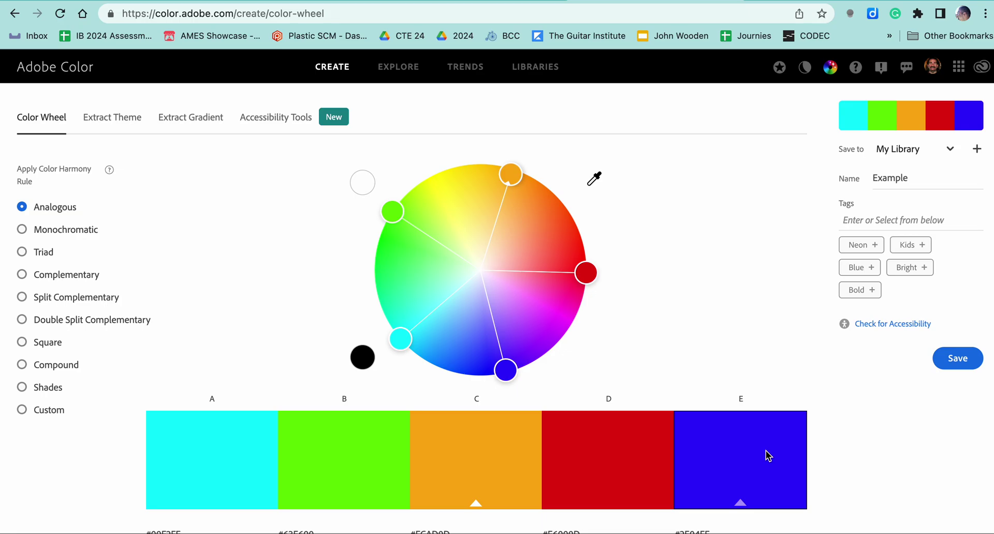
- Review the theme's color values, and open the saved themes in My Library
{"action": "scroll", "coordinate": [318, 449], "scroll_direction": "down", "scroll_amount": 3}
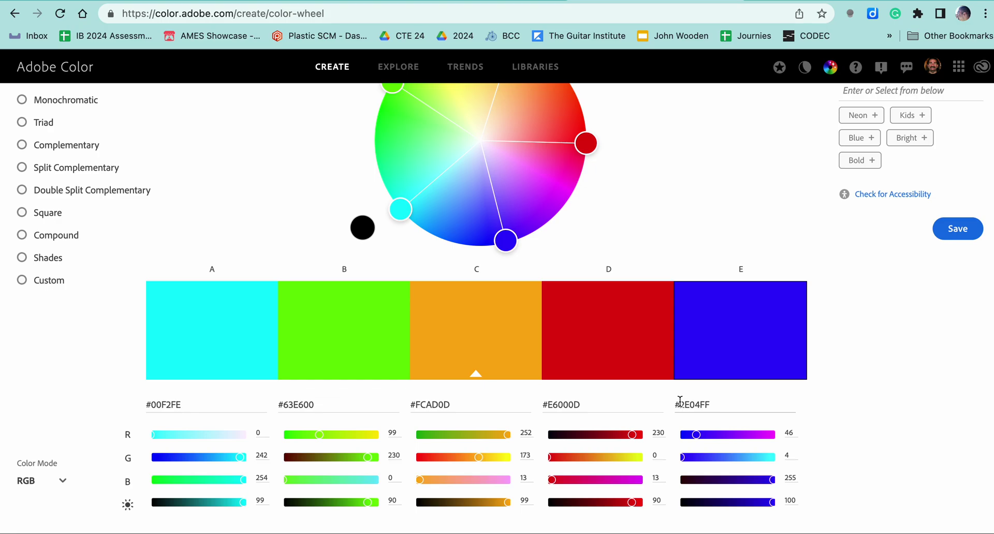
{"action": "scroll", "coordinate": [680, 402], "scroll_direction": "up", "scroll_amount": 3}
{"action": "left_click", "coordinate": [544, 68]}
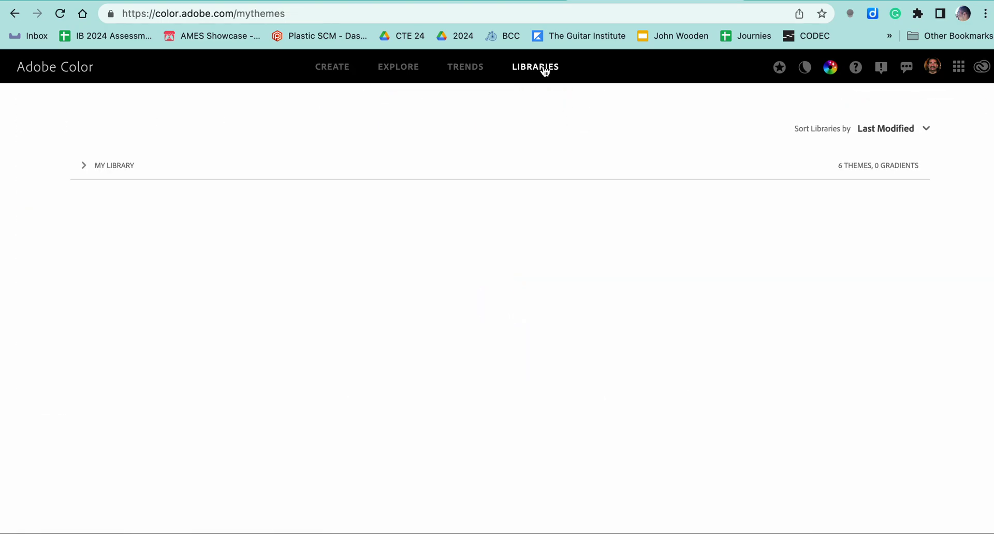
{"action": "left_click", "coordinate": [86, 167]}
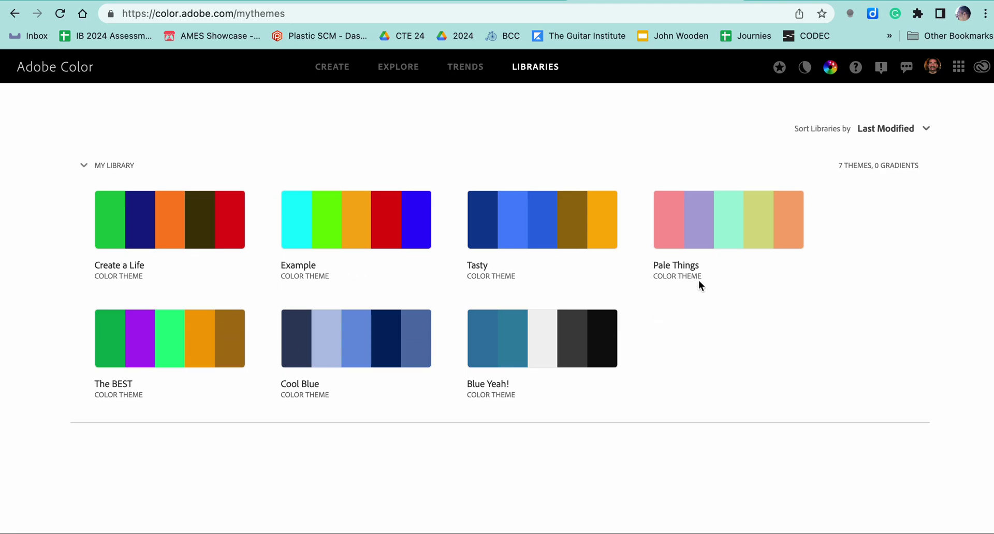
- Switch to Illustrator and quit it, discarding the changes to the untitled document
{"action": "key", "text": "super+Tab"}
{"action": "key", "text": "super+Tab"}
{"action": "key", "text": "super+Tab"}
{"action": "key", "text": "super+Tab"}
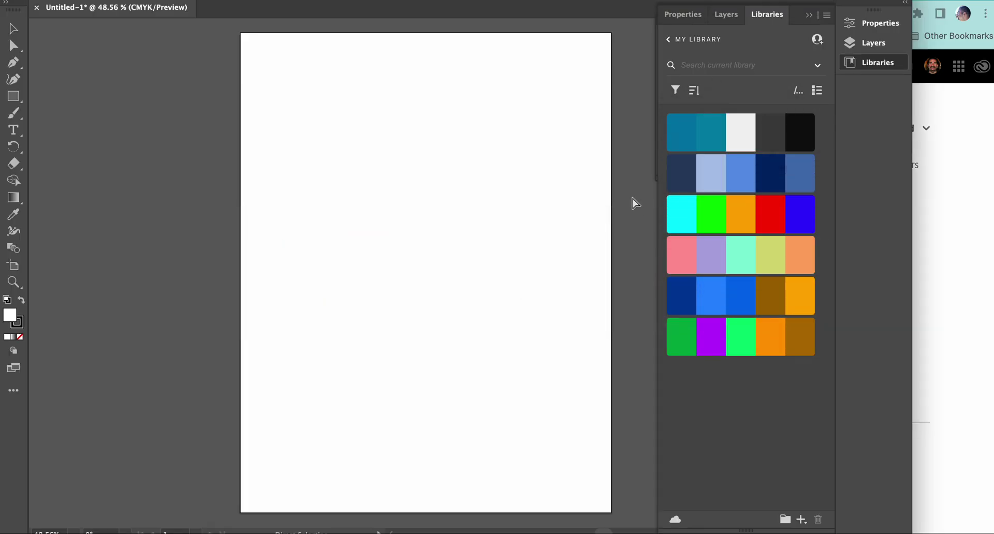
{"action": "key", "text": "super+q"}
{"action": "left_click", "coordinate": [462, 294]}
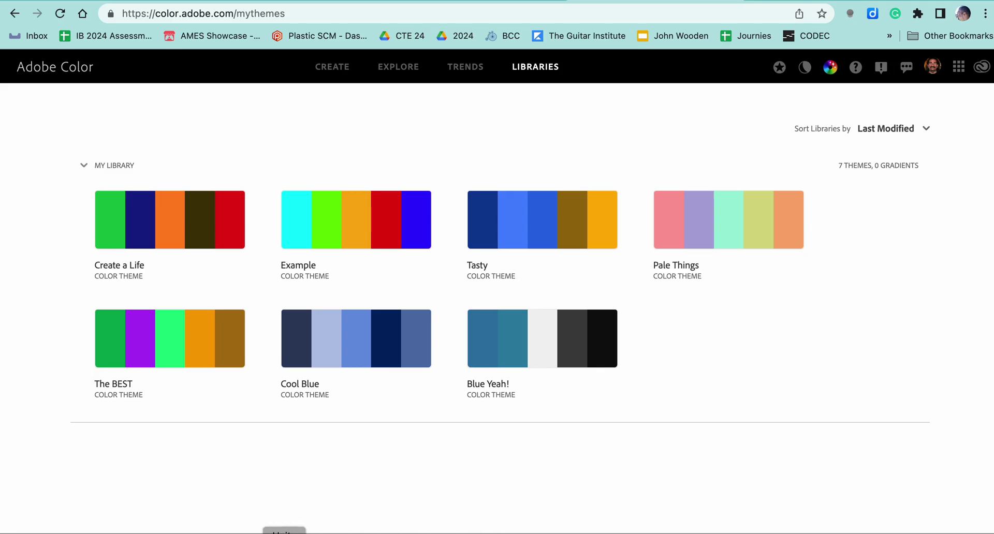
- Search the computer for "Adobe" and launch Adobe Illustrator 2023
{"action": "key", "text": "super+space"}
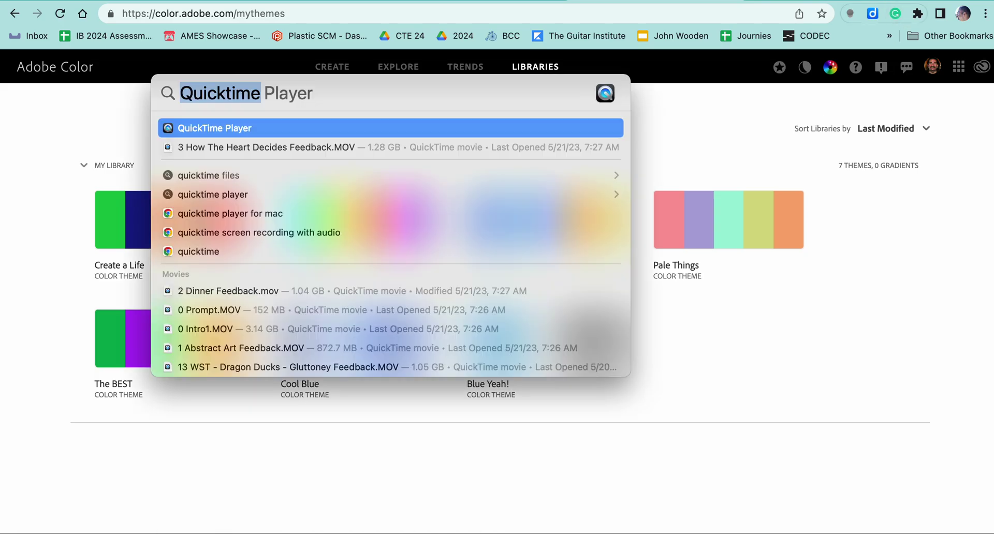
{"action": "type", "text": "Ado"}
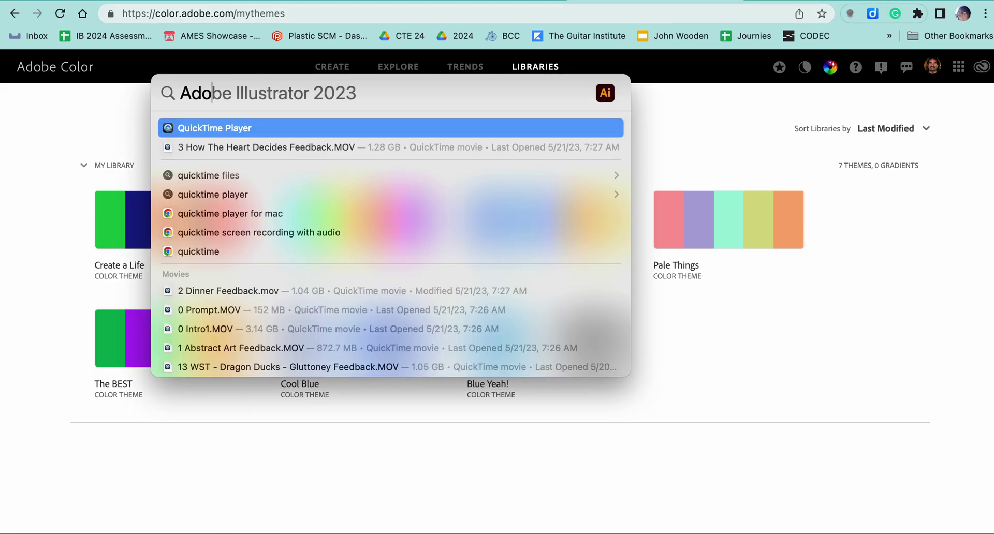
{"action": "type", "text": "e"}
{"action": "key", "text": "BackSpace"}
{"action": "type", "text": "be"}
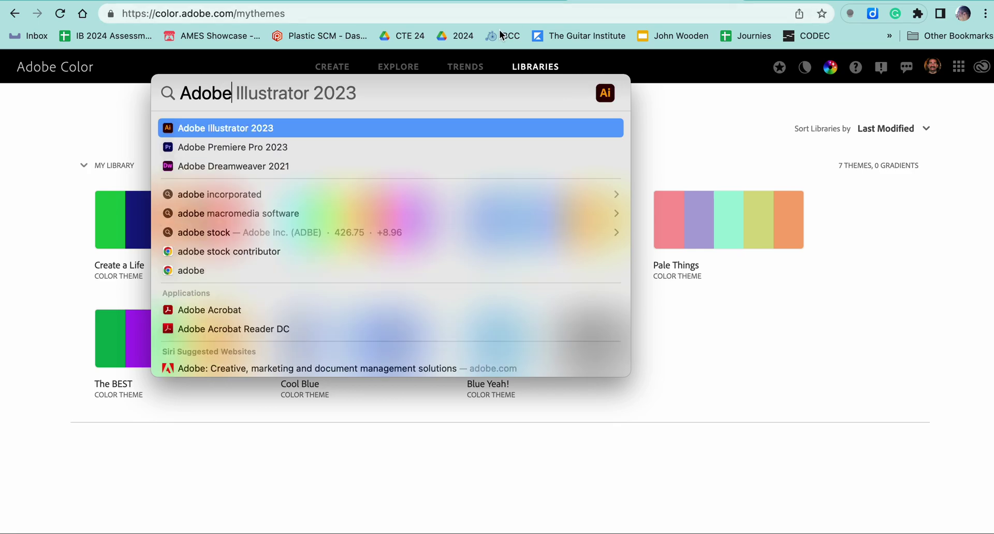
{"action": "left_click", "coordinate": [214, 124]}
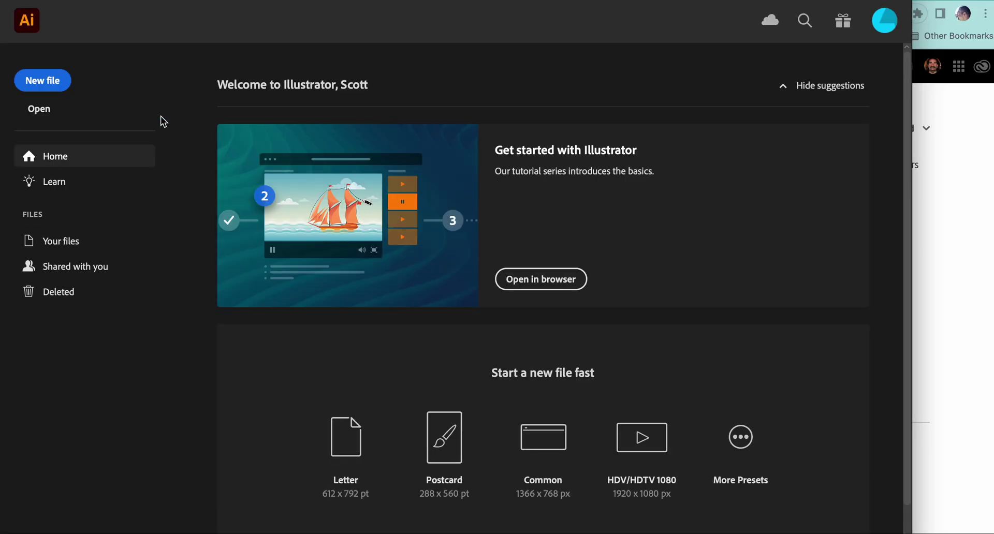
- Create a new 612 x 792 pt Print document in CMYK color mode
{"action": "left_click", "coordinate": [45, 82]}
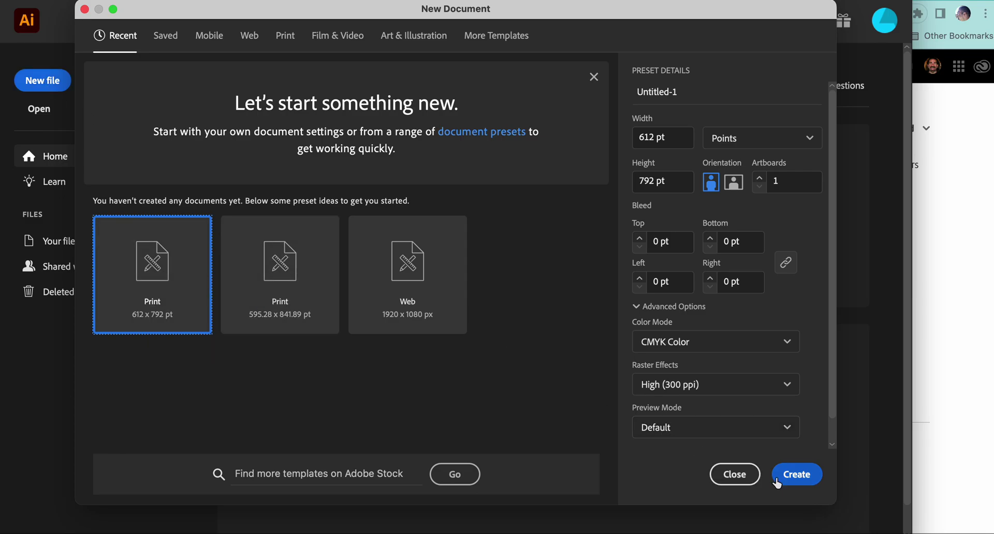
{"action": "left_click", "coordinate": [797, 475]}
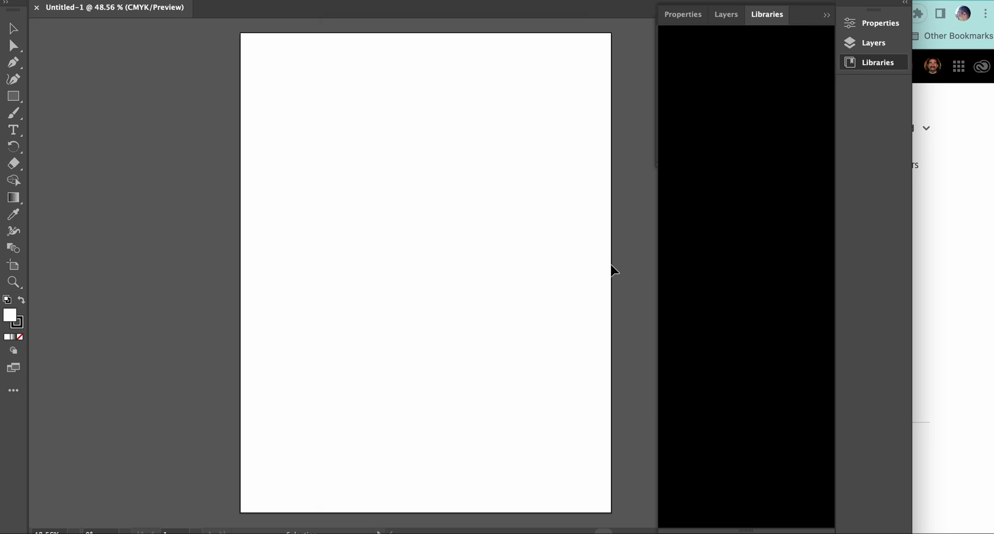
{"action": "left_click", "coordinate": [335, 27]}
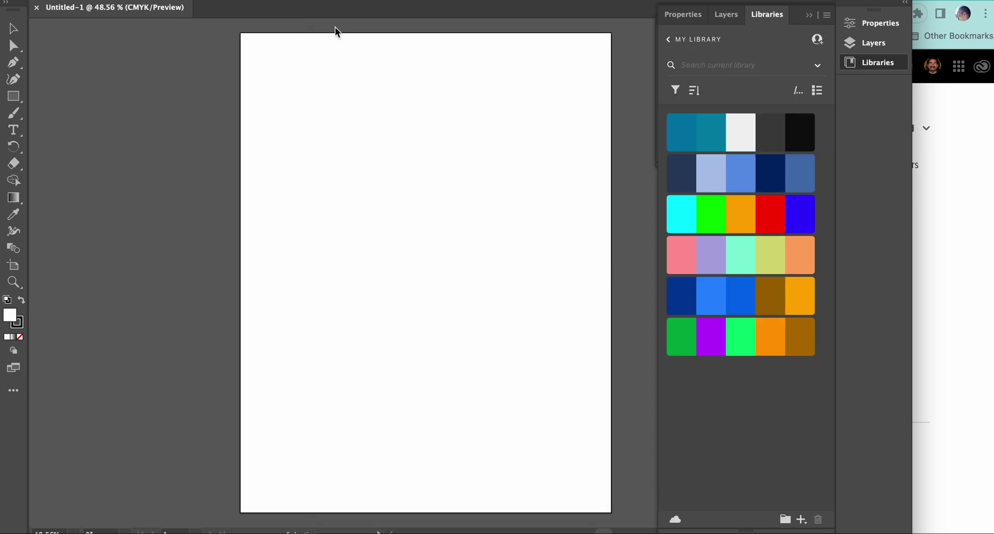
- Collapse the Properties, Layers and Libraries panel group, and close the floating Color panel
{"action": "left_click", "coordinate": [671, 41]}
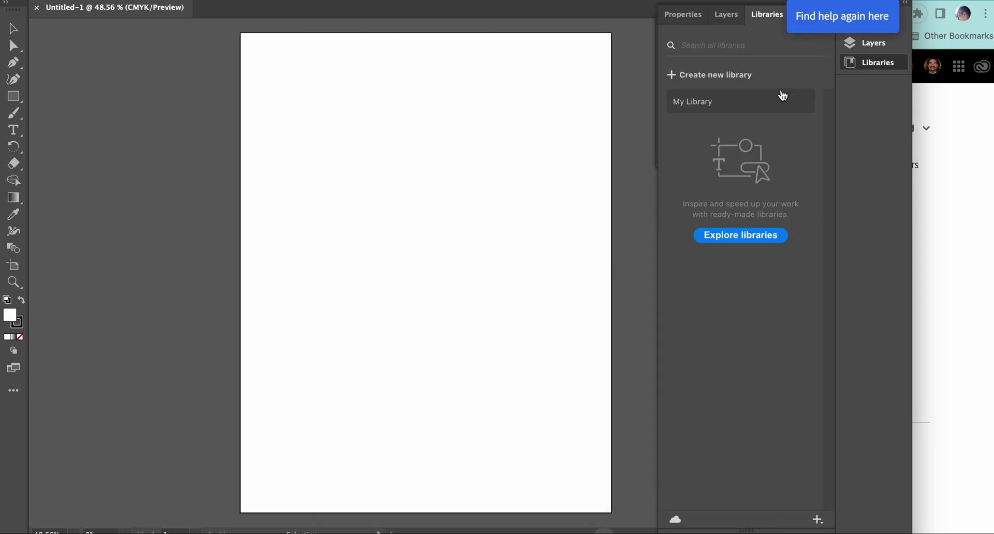
{"action": "left_click", "coordinate": [824, 12]}
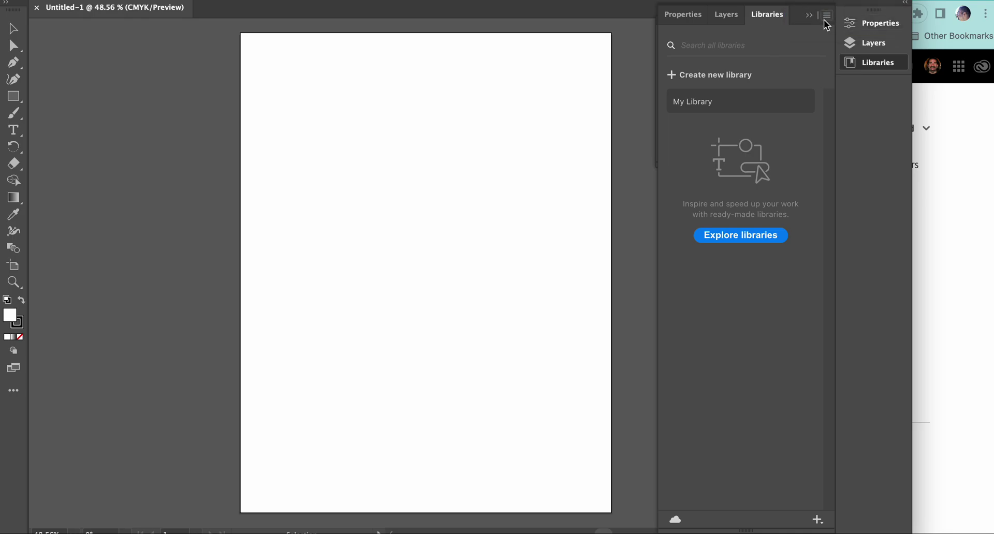
{"action": "left_click", "coordinate": [728, 15]}
{"action": "left_click", "coordinate": [683, 15]}
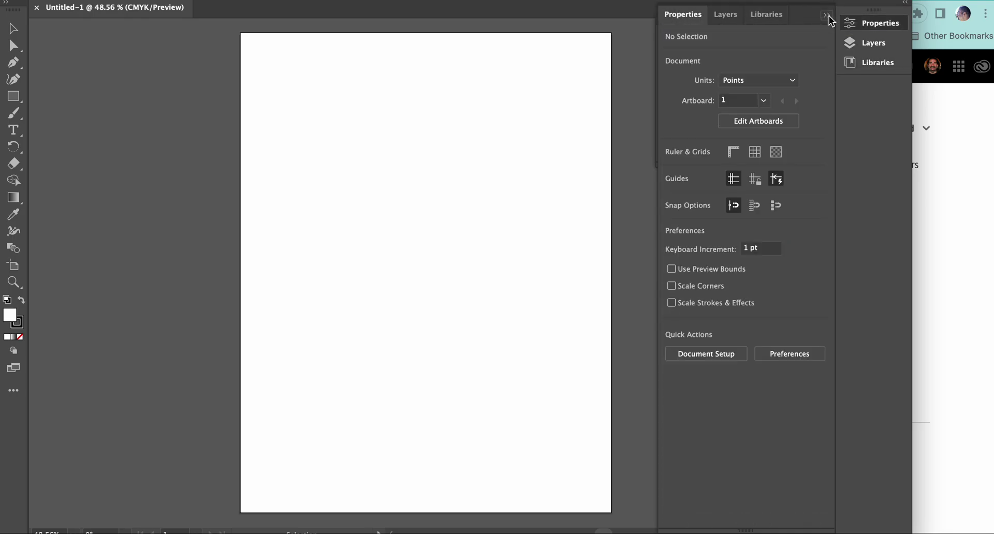
{"action": "left_click", "coordinate": [825, 18]}
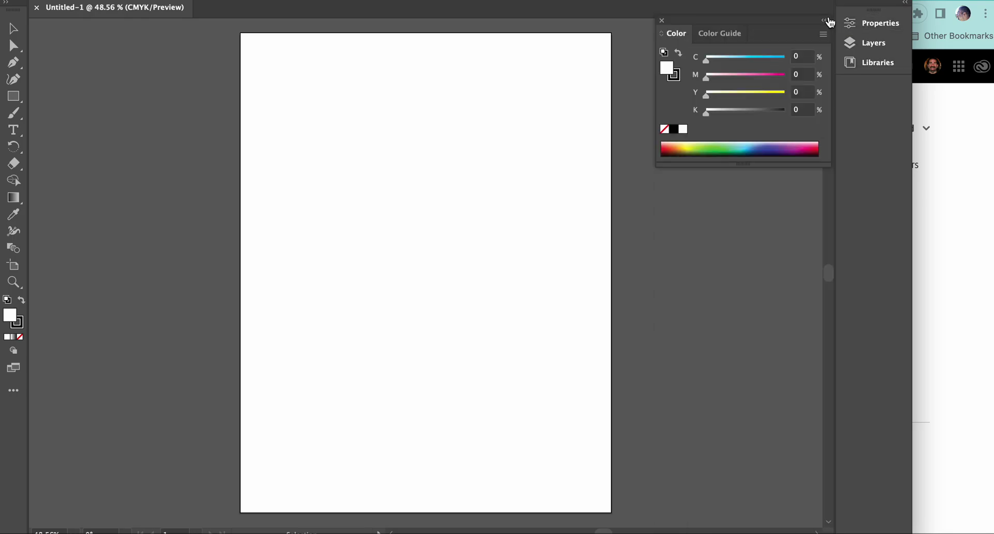
{"action": "left_click", "coordinate": [661, 21]}
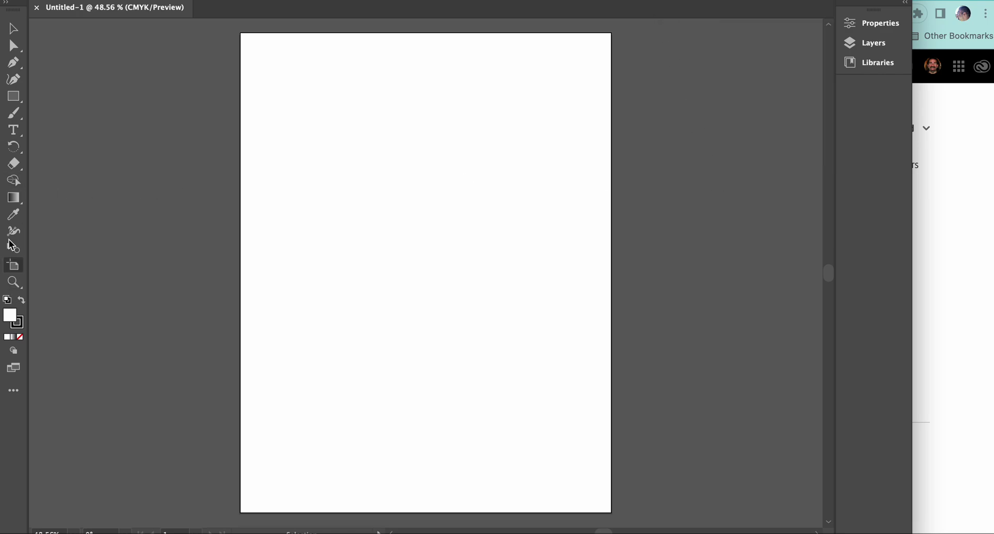
- Try the Pie Graph tool by drawing a pie chart on the artboard, dismiss its data window and delete the chart
{"action": "left_click", "coordinate": [15, 391]}
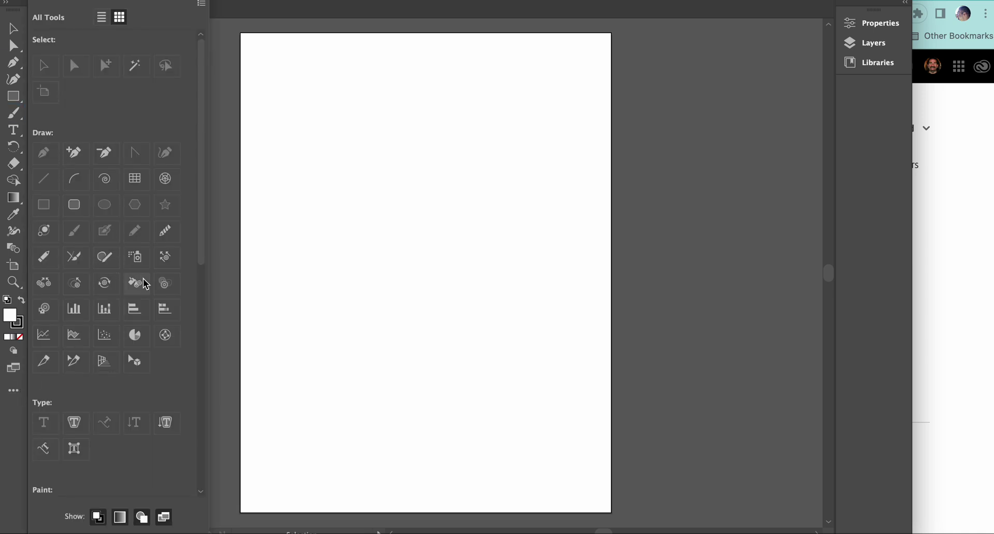
{"action": "left_click", "coordinate": [136, 339]}
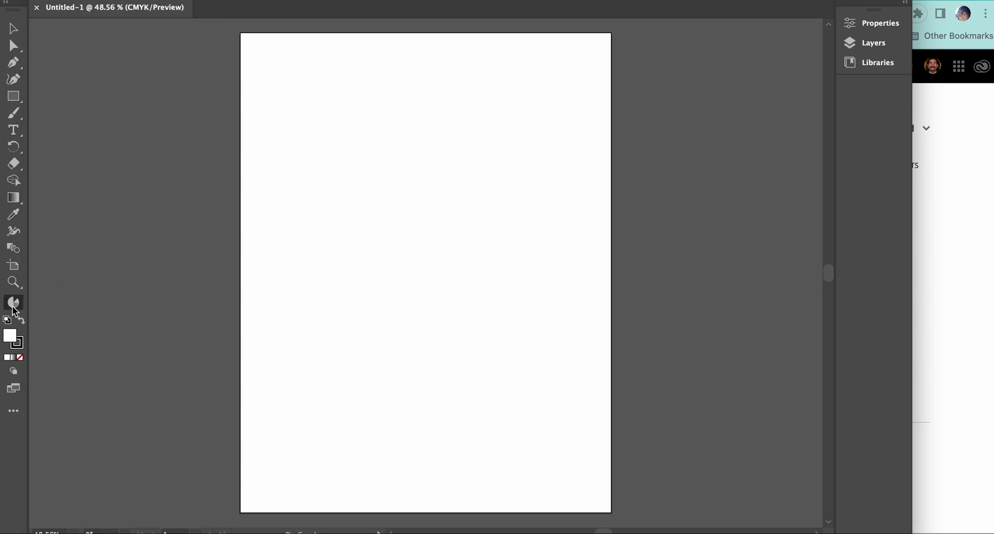
{"action": "left_click_drag", "start_coordinate": [305, 191], "coordinate": [517, 394]}
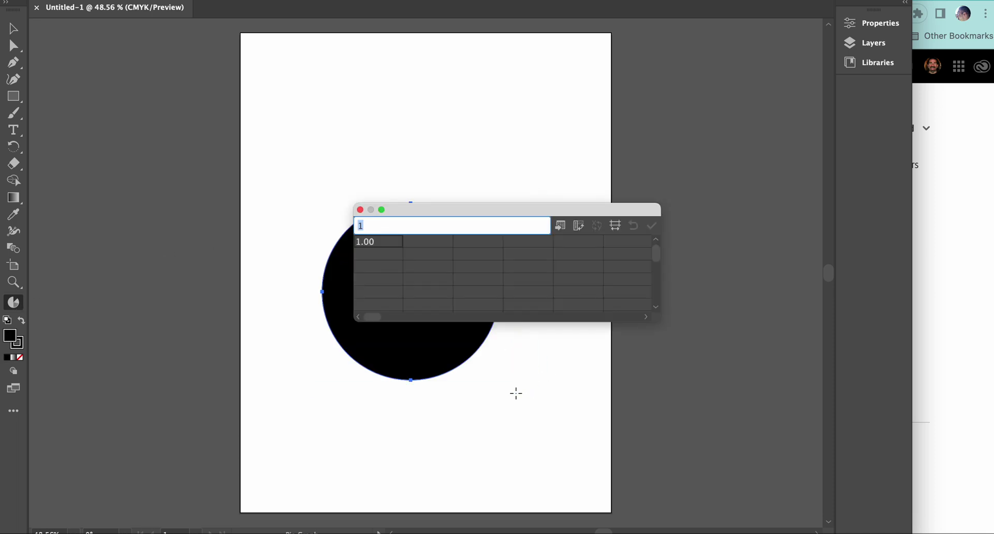
{"action": "left_click", "coordinate": [360, 210]}
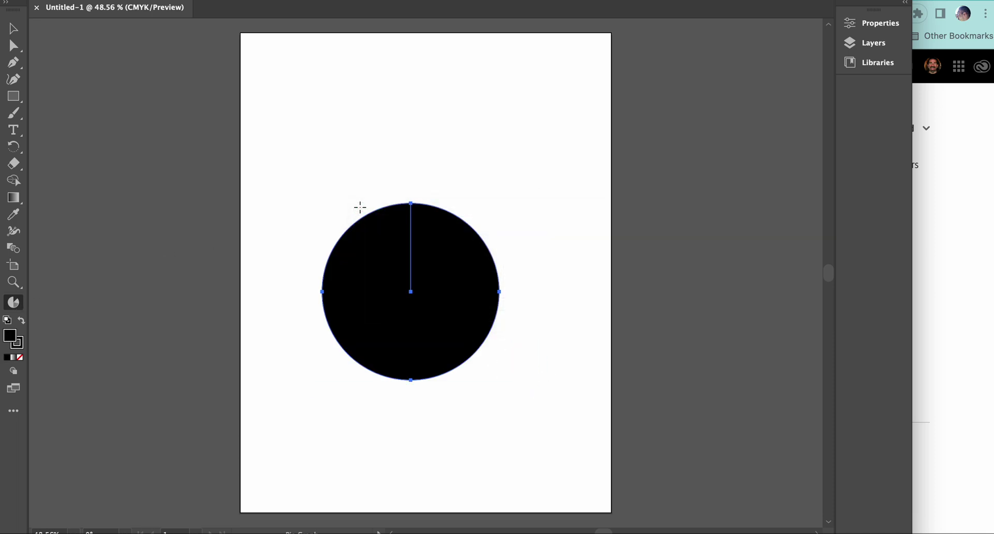
{"action": "key", "text": "Delete"}
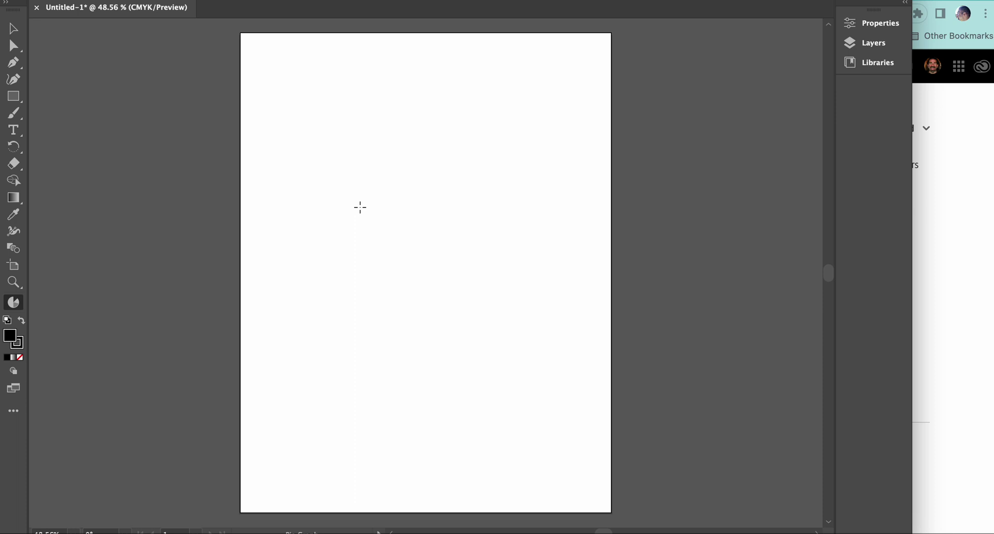
- Open My Library in the Libraries panel and add the Example color theme to the document swatches
{"action": "scroll", "coordinate": [658, 131], "scroll_direction": "left", "scroll_amount": 1}
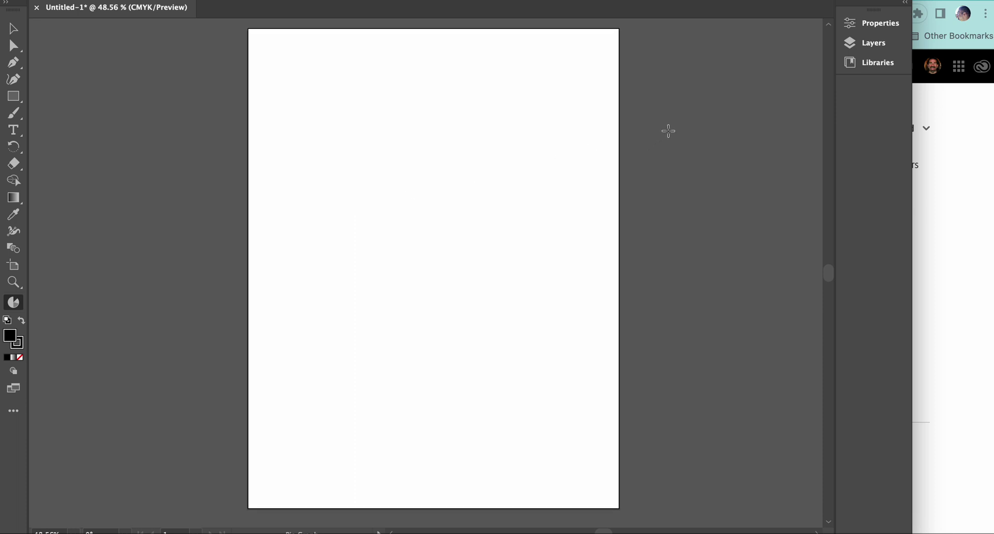
{"action": "left_click", "coordinate": [868, 63]}
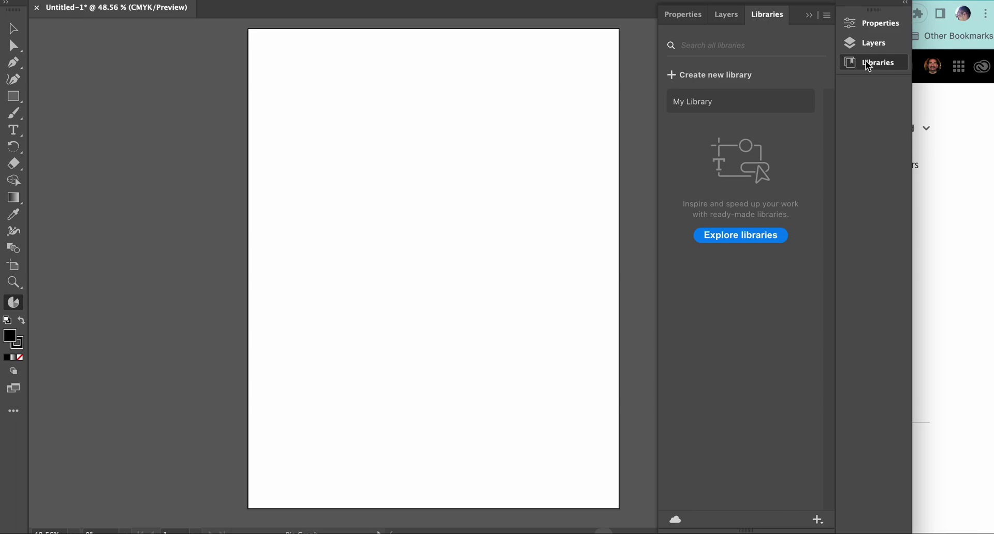
{"action": "left_click", "coordinate": [723, 100]}
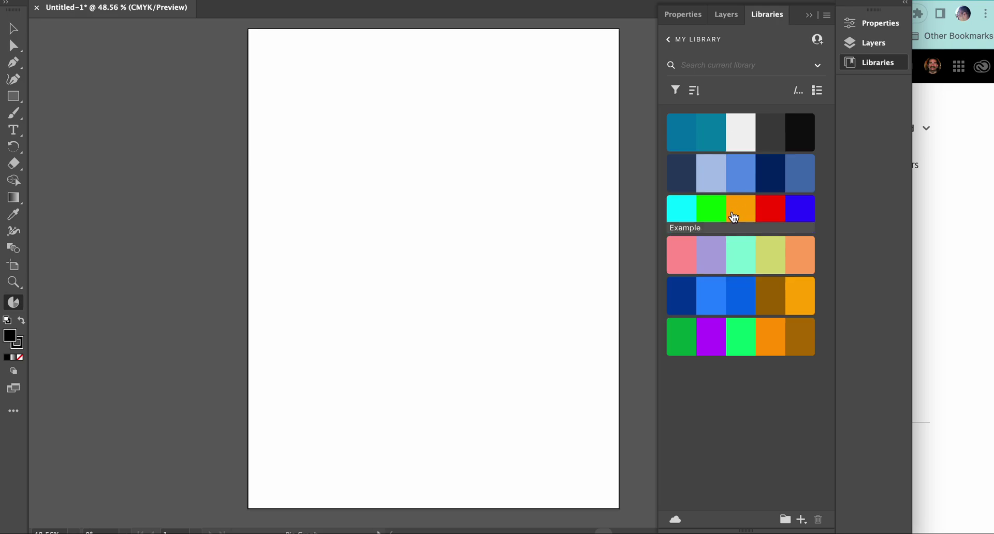
{"action": "mouse_move", "coordinate": [734, 217]}
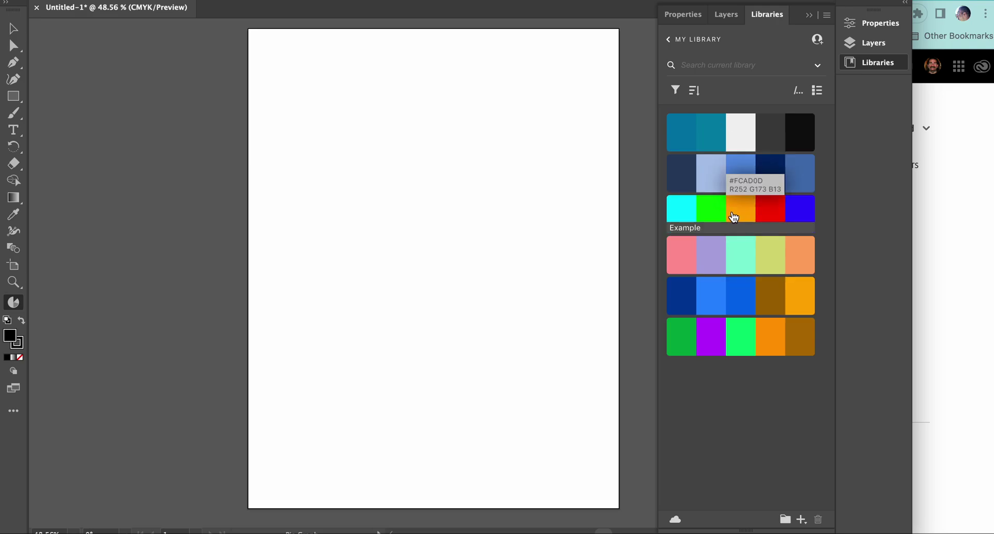
{"action": "right_click", "coordinate": [734, 217]}
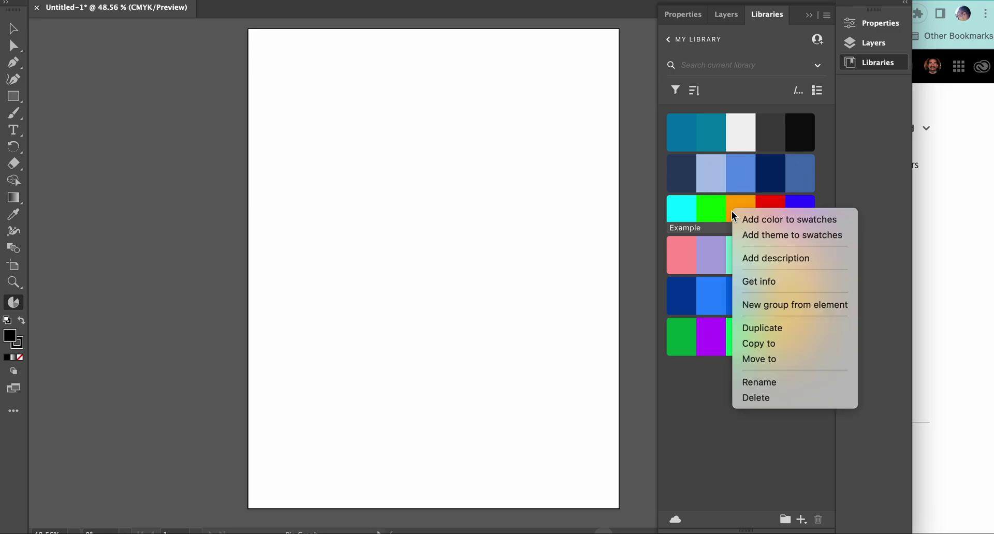
{"action": "left_click", "coordinate": [809, 237]}
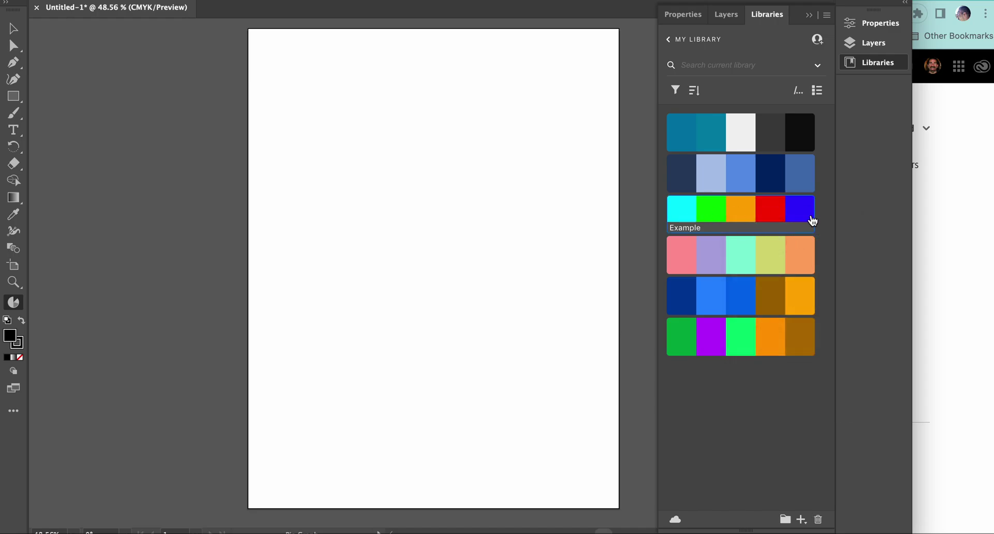
- Look through the fill color's swatch list for the colors of the Example theme
{"action": "double_click", "coordinate": [10, 337]}
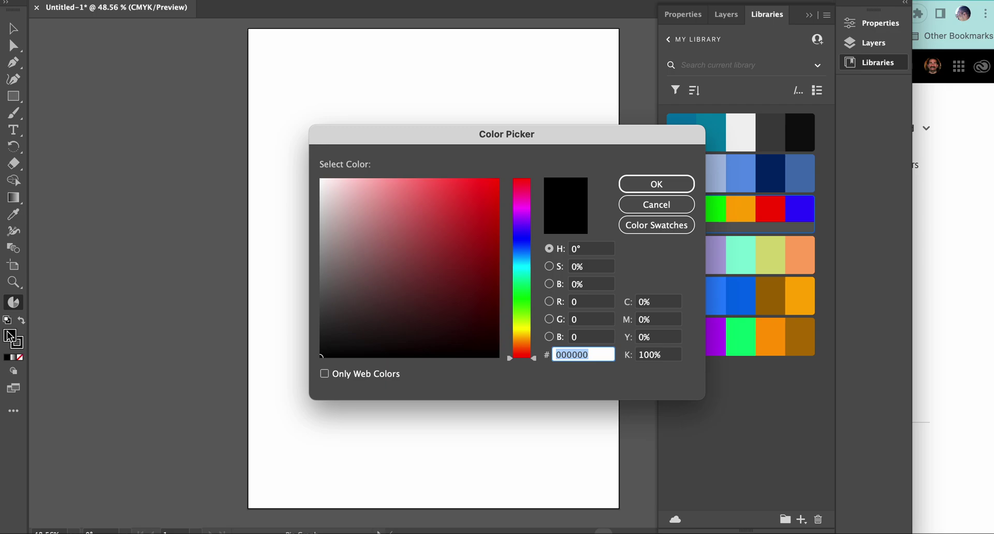
{"action": "left_click", "coordinate": [655, 224]}
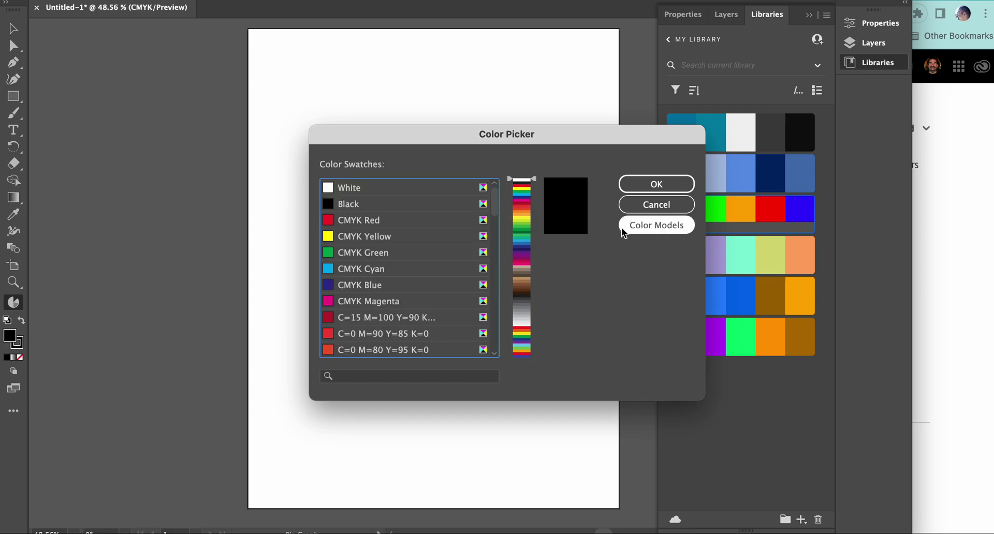
{"action": "scroll", "coordinate": [425, 269], "scroll_direction": "down", "scroll_amount": 5}
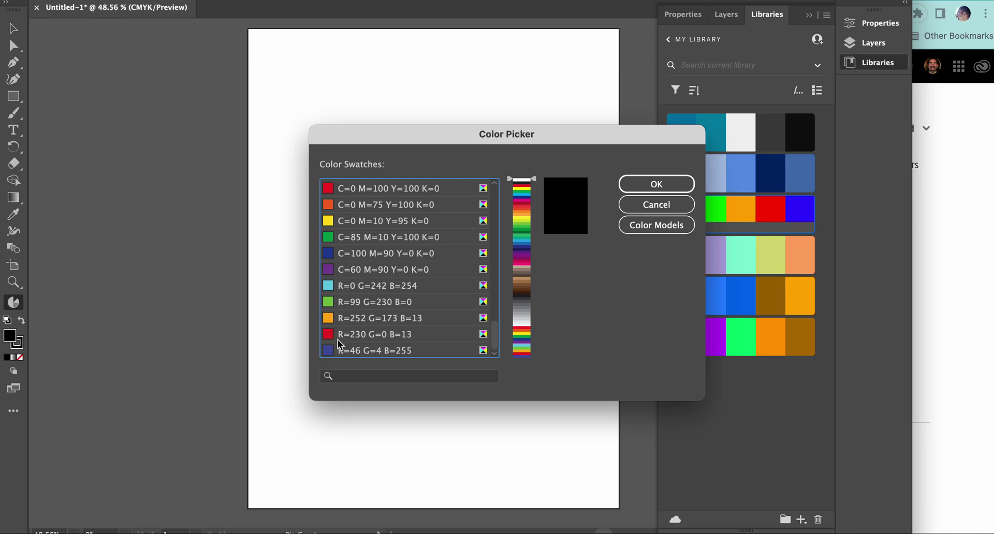
{"action": "scroll", "coordinate": [346, 323], "scroll_direction": "up", "scroll_amount": 5}
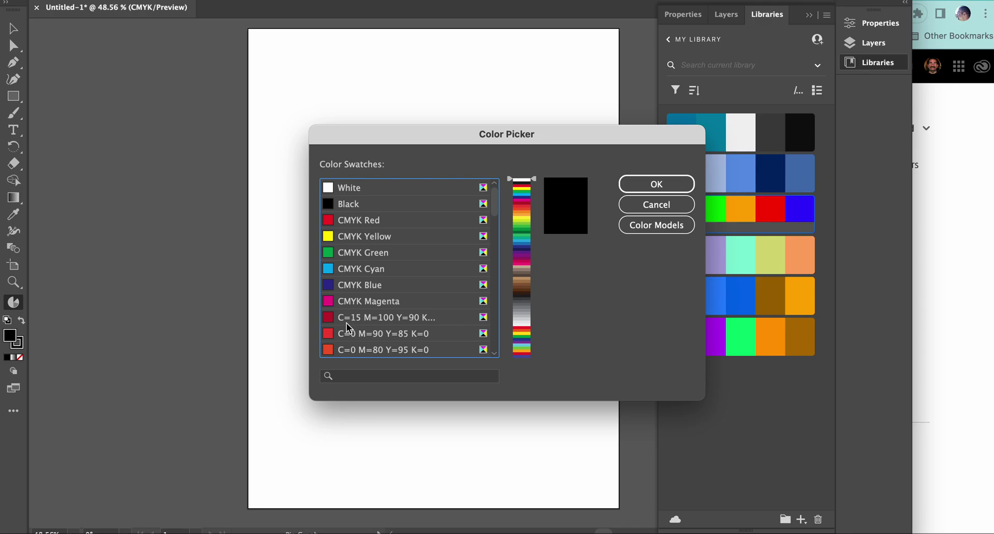
{"action": "scroll", "coordinate": [377, 290], "scroll_direction": "down", "scroll_amount": 5}
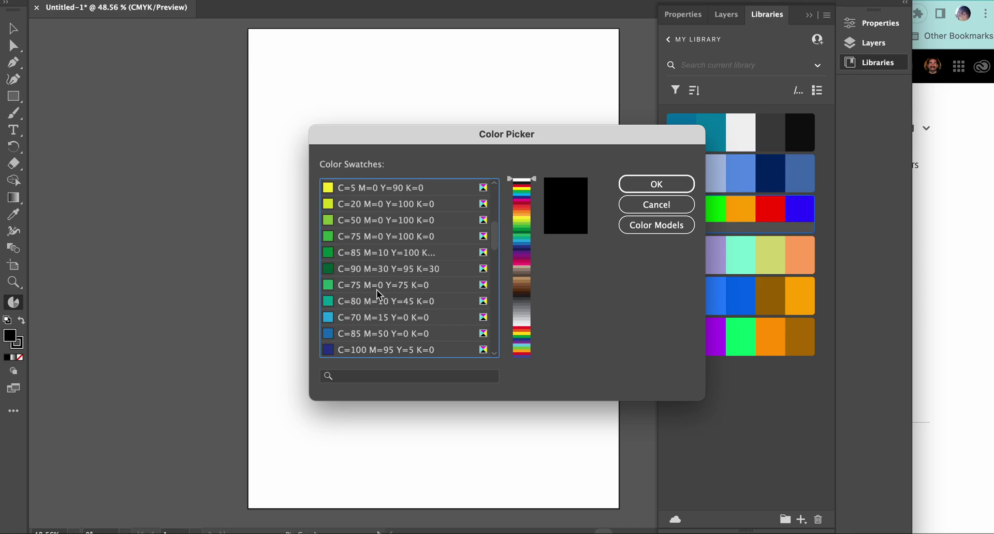
{"action": "scroll", "coordinate": [377, 290], "scroll_direction": "down", "scroll_amount": 10}
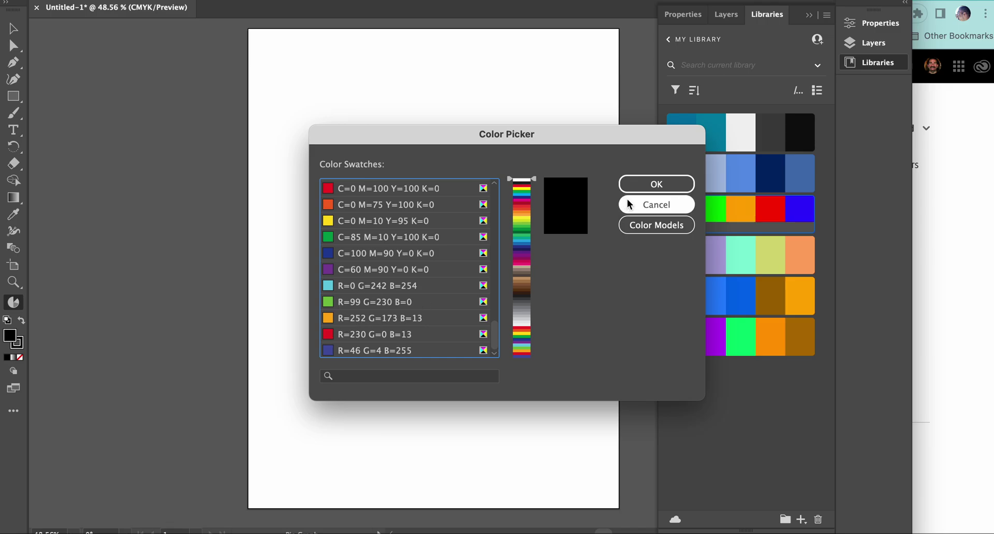
{"action": "left_click", "coordinate": [645, 183]}
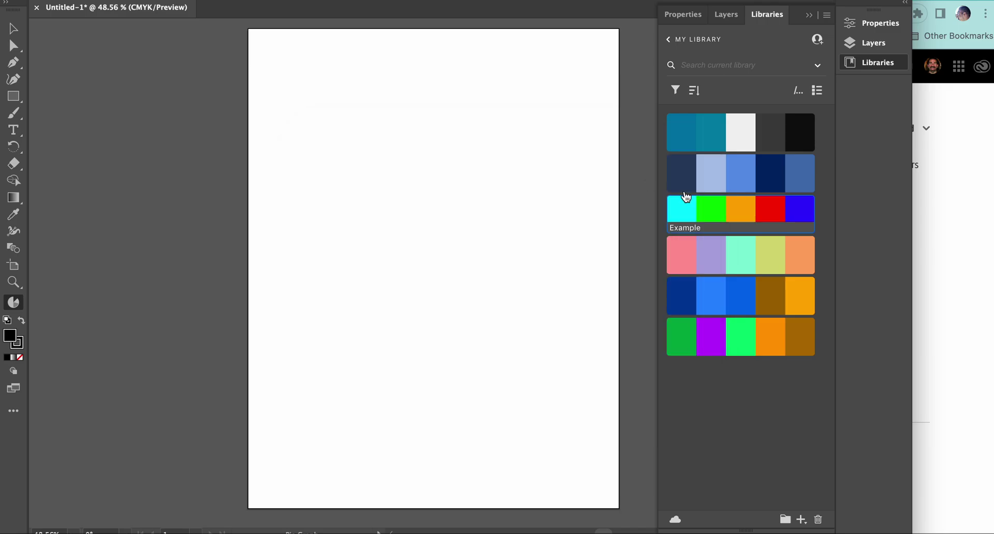
- Add The BEST color theme to the swatches and set the fill to the purple R=173 G=49 B=245 swatch
{"action": "right_click", "coordinate": [723, 336]}
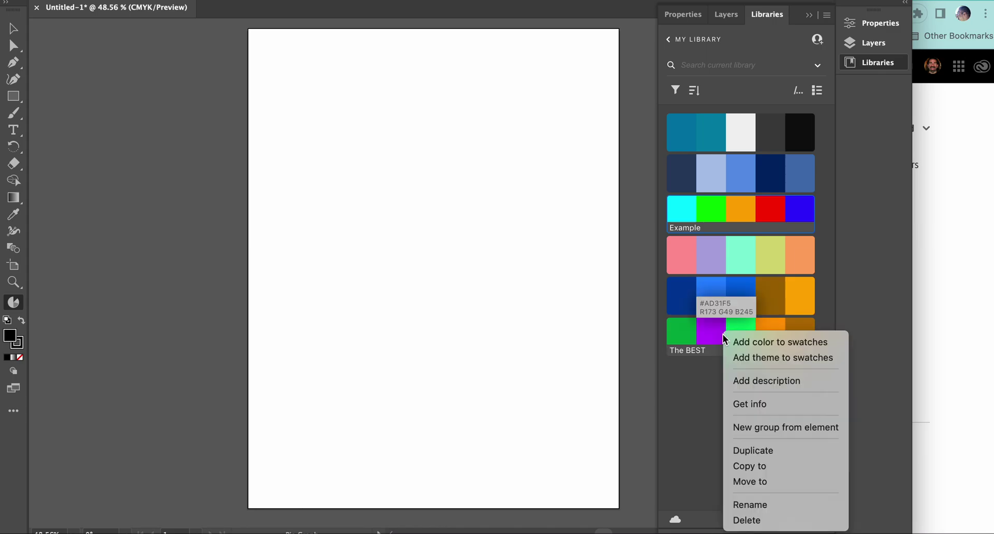
{"action": "left_click", "coordinate": [751, 357]}
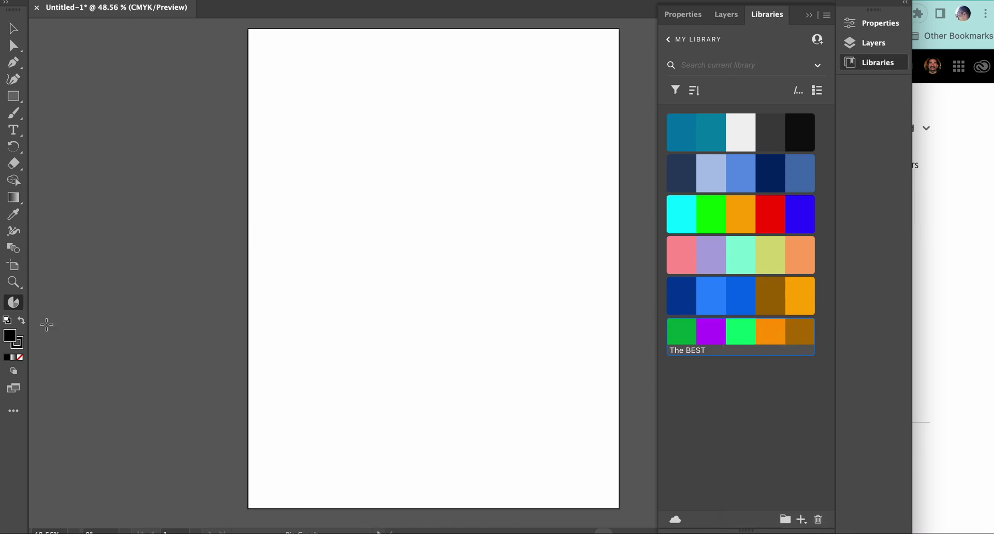
{"action": "double_click", "coordinate": [10, 336]}
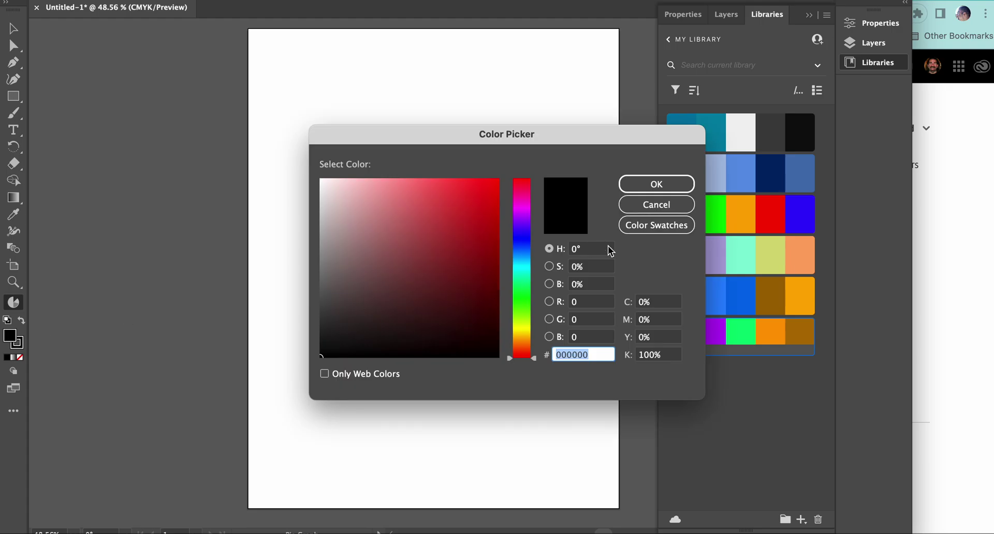
{"action": "left_click", "coordinate": [644, 225]}
{"action": "scroll", "coordinate": [381, 273], "scroll_direction": "down", "scroll_amount": 10}
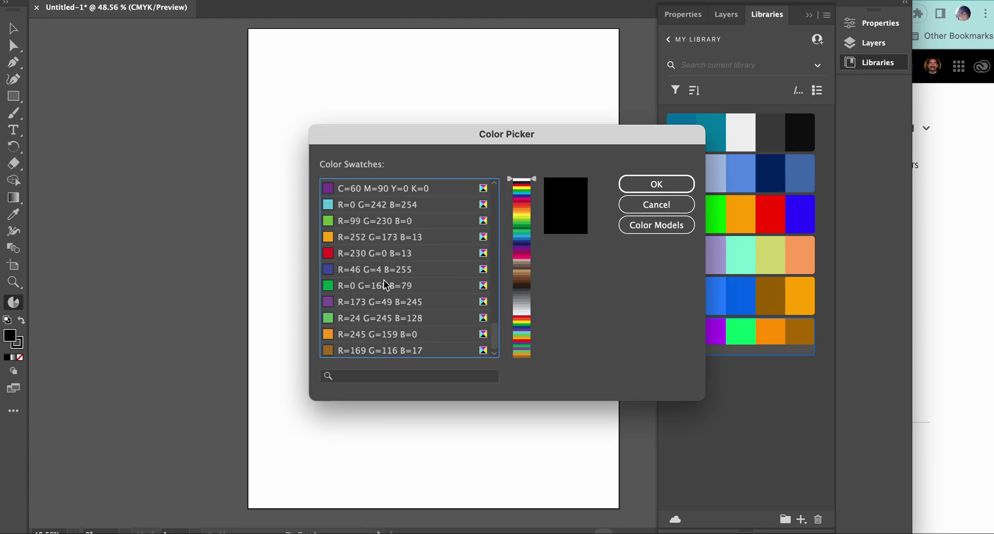
{"action": "left_click", "coordinate": [382, 302]}
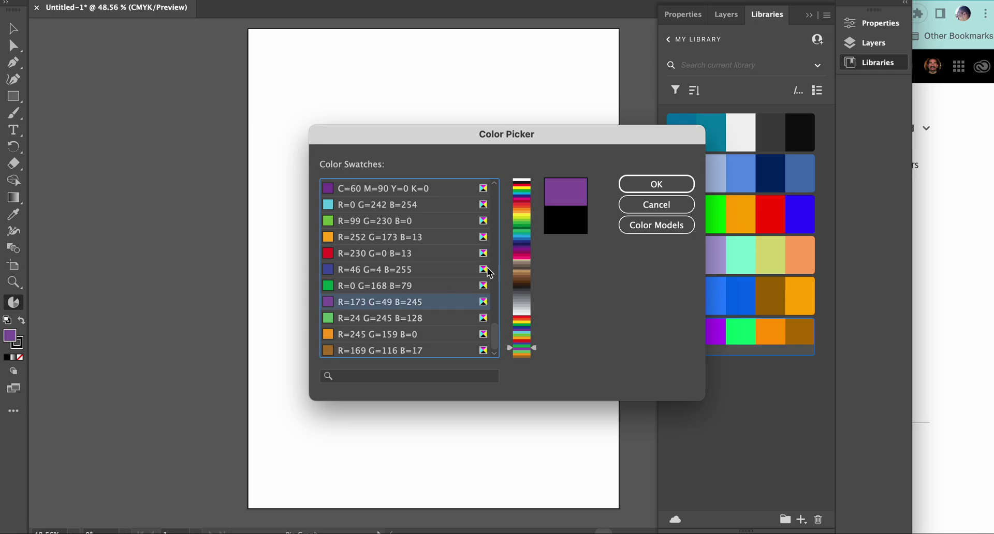
{"action": "left_click", "coordinate": [645, 184]}
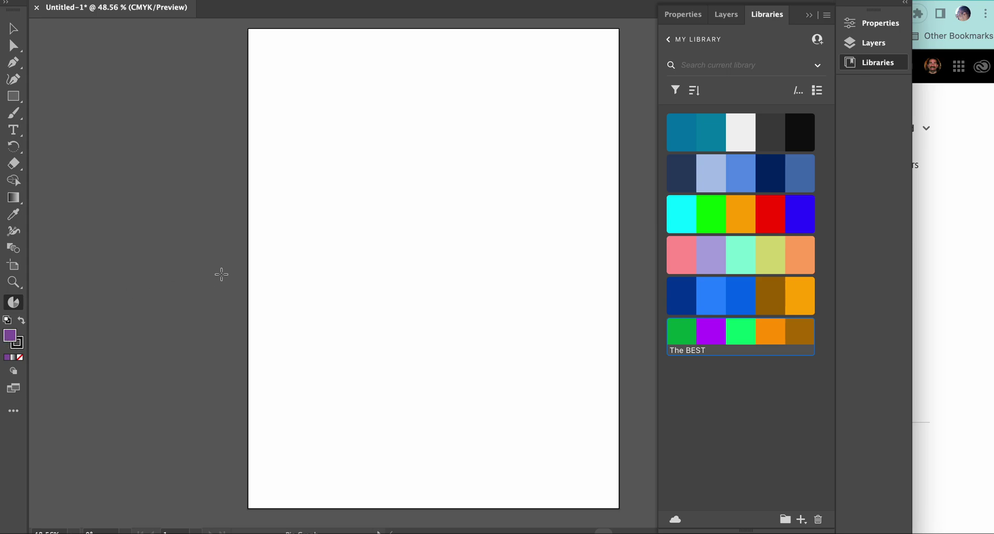
- Switch to the Selection tool, leave My Library and collapse the Libraries panel
{"action": "left_click", "coordinate": [6, 36]}
{"action": "left_click", "coordinate": [6, 37]}
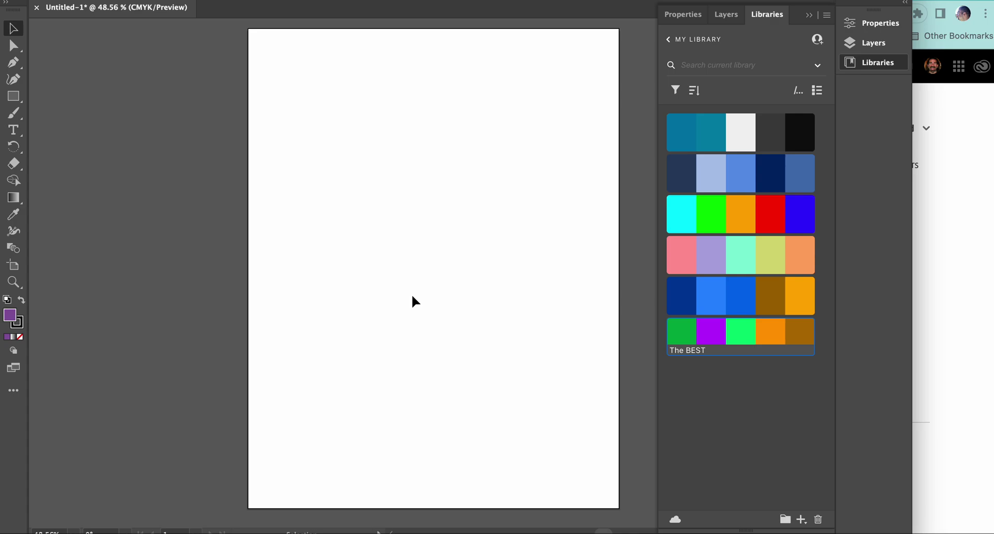
{"action": "left_click", "coordinate": [669, 39]}
{"action": "left_click", "coordinate": [809, 15]}
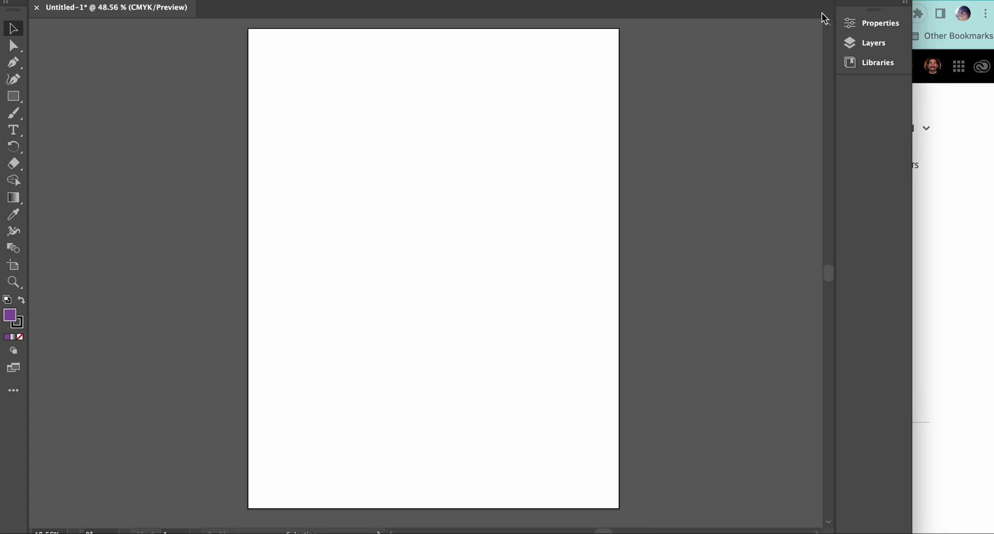
- Show the Libraries panel again and open My Library to display its color themes
{"action": "left_click", "coordinate": [356, 0]}
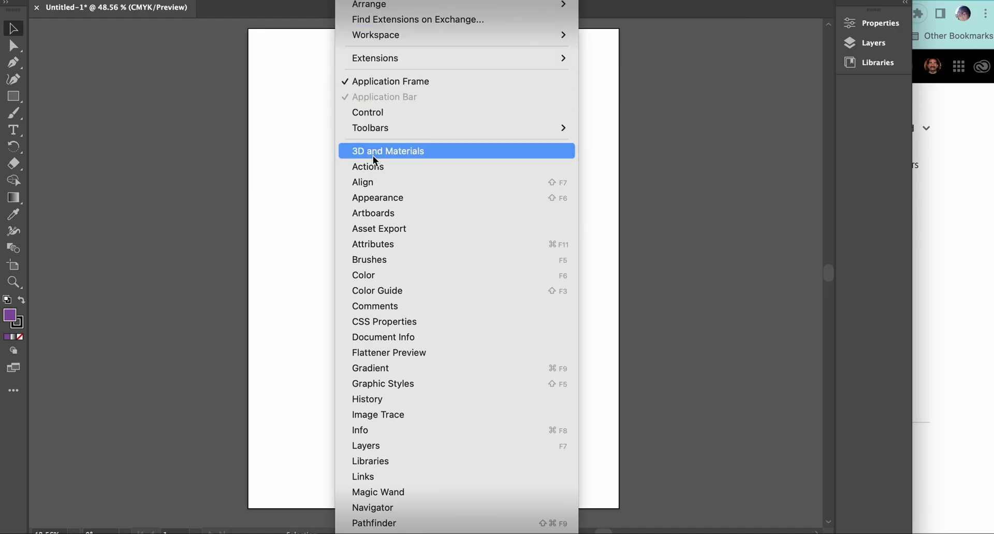
{"action": "left_click", "coordinate": [374, 460]}
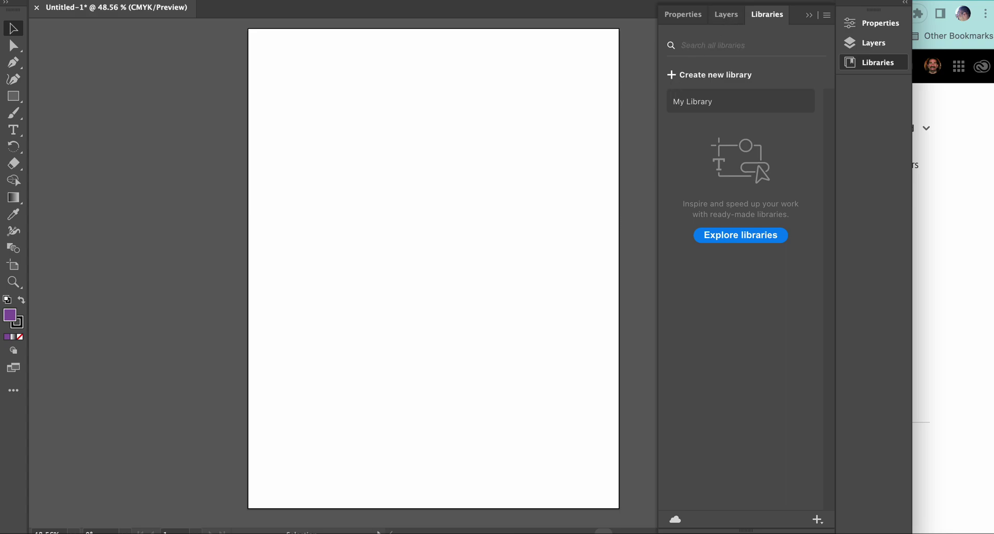
{"action": "left_click", "coordinate": [671, 75]}
{"action": "left_click", "coordinate": [737, 101]}
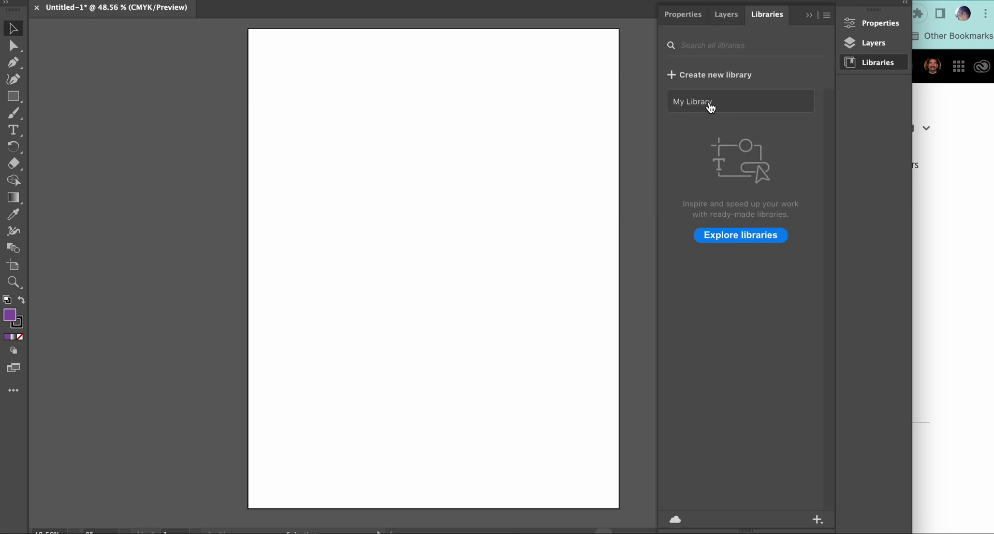
{"action": "left_click", "coordinate": [709, 102]}
{"action": "mouse_move", "coordinate": [723, 131]}
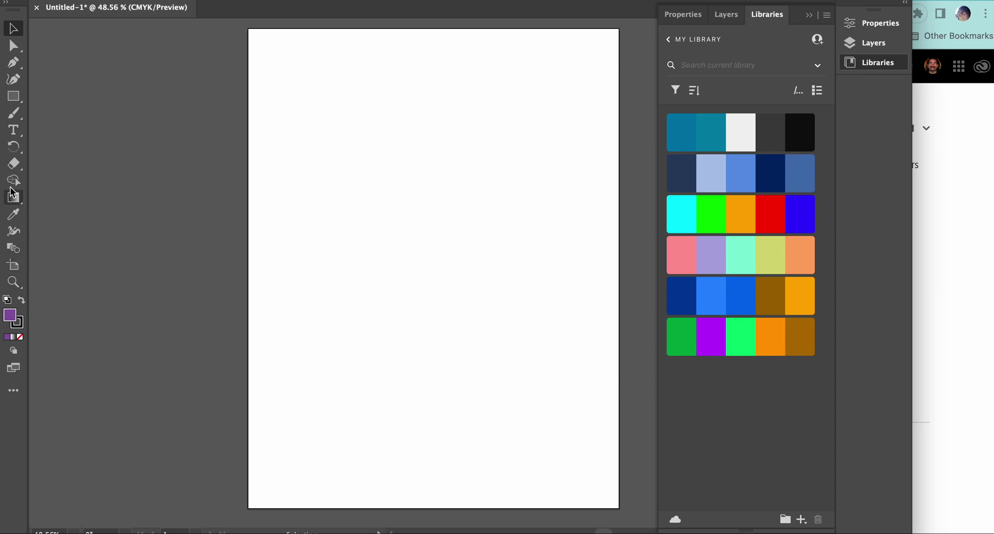
- Draw a new pie chart in the upper half of the artboard with the Pie Graph tool
{"action": "left_click", "coordinate": [14, 391]}
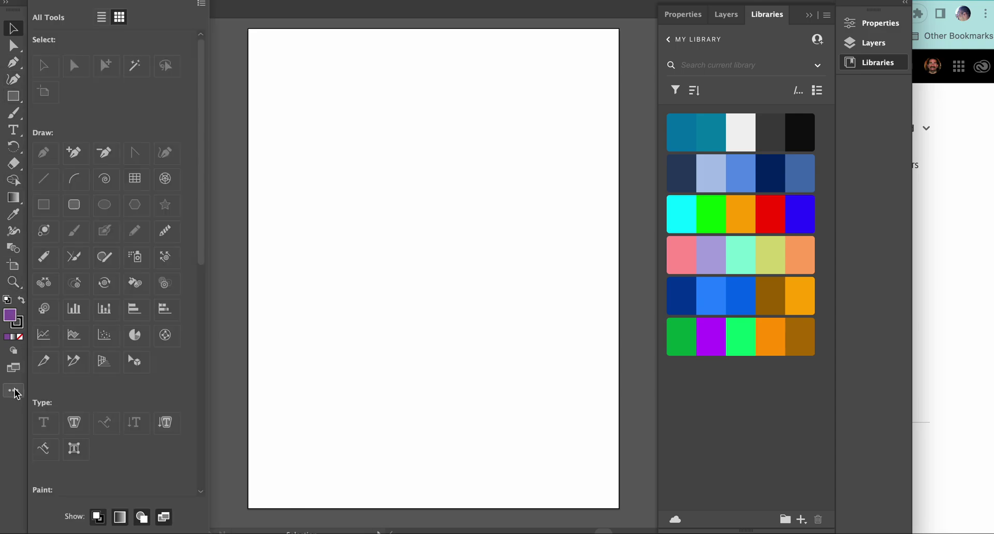
{"action": "left_click", "coordinate": [137, 339]}
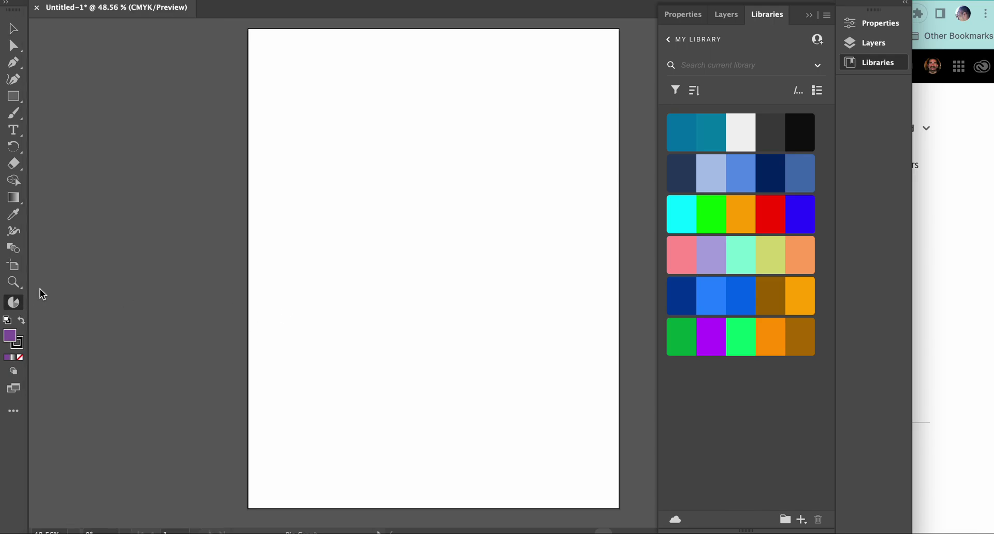
{"action": "mouse_move", "coordinate": [315, 144]}
{"action": "left_mouse_down"}
{"action": "mouse_move", "coordinate": [450, 288]}
{"action": "mouse_move", "coordinate": [490, 315]}
{"action": "left_mouse_up"}
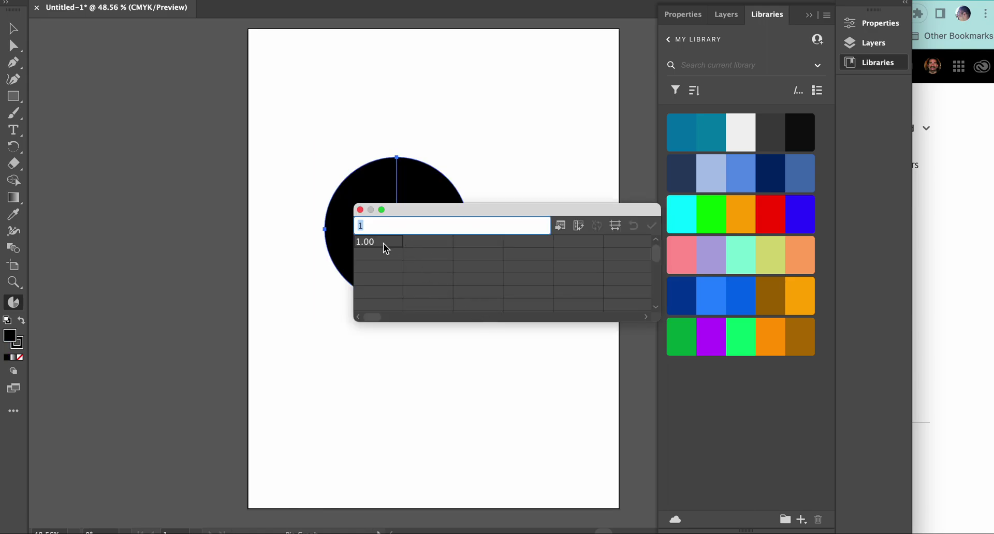
- Enter 1 in the second, third and fourth cells of the chart data's first row and apply the data
{"action": "left_click", "coordinate": [428, 240]}
{"action": "type", "text": "1"}
{"action": "left_click", "coordinate": [471, 241]}
{"action": "type", "text": "1"}
{"action": "left_click", "coordinate": [524, 240]}
{"action": "type", "text": "1"}
{"action": "left_click", "coordinate": [521, 285]}
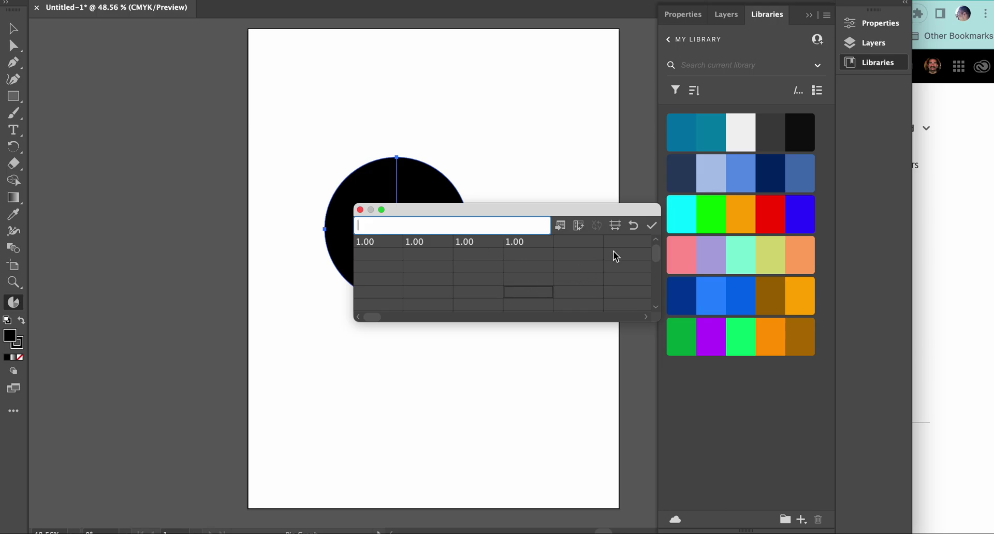
{"action": "left_click", "coordinate": [651, 227]}
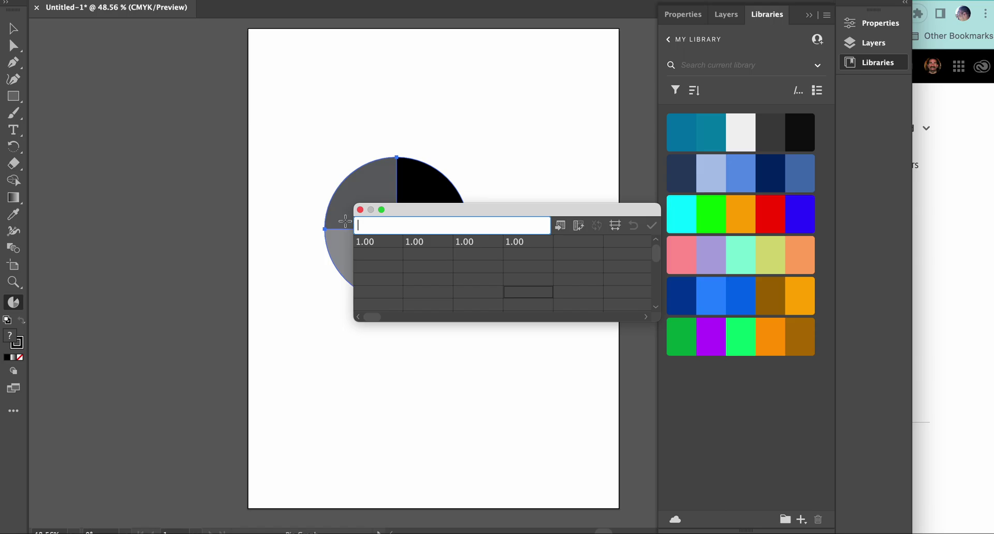
- Close the chart data window and select only the pie's upper-left wedge with the Direct Selection tool
{"action": "left_click", "coordinate": [360, 210]}
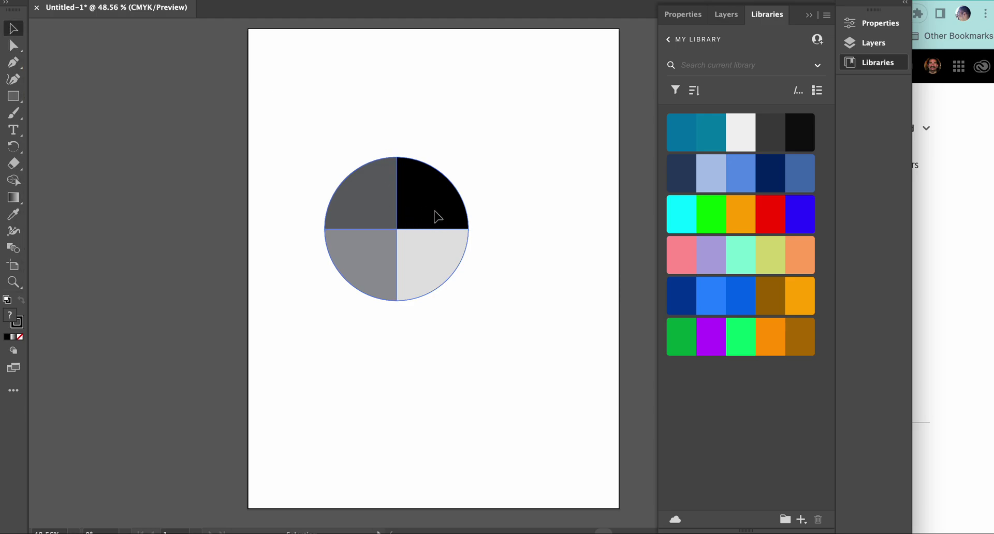
{"action": "left_click", "coordinate": [14, 46]}
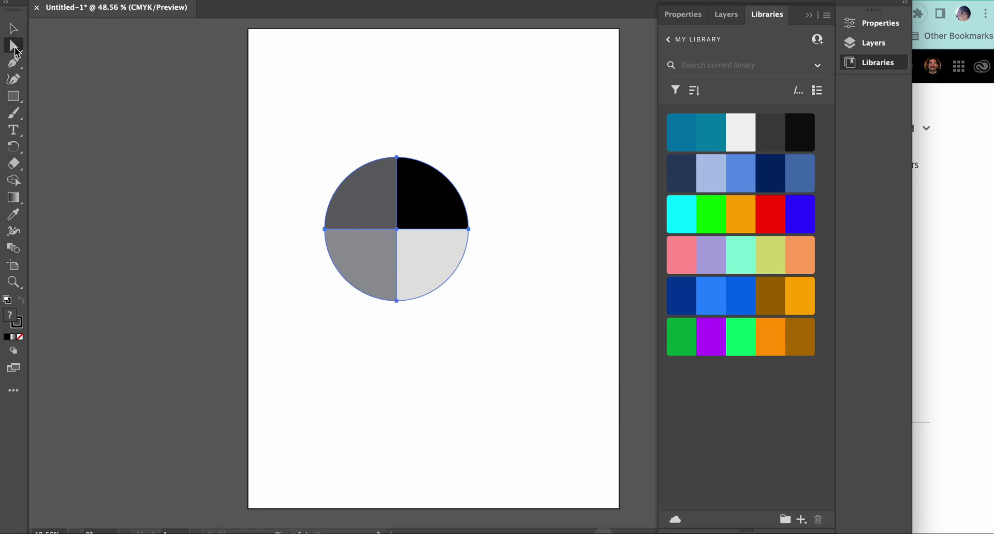
{"action": "left_click", "coordinate": [77, 60]}
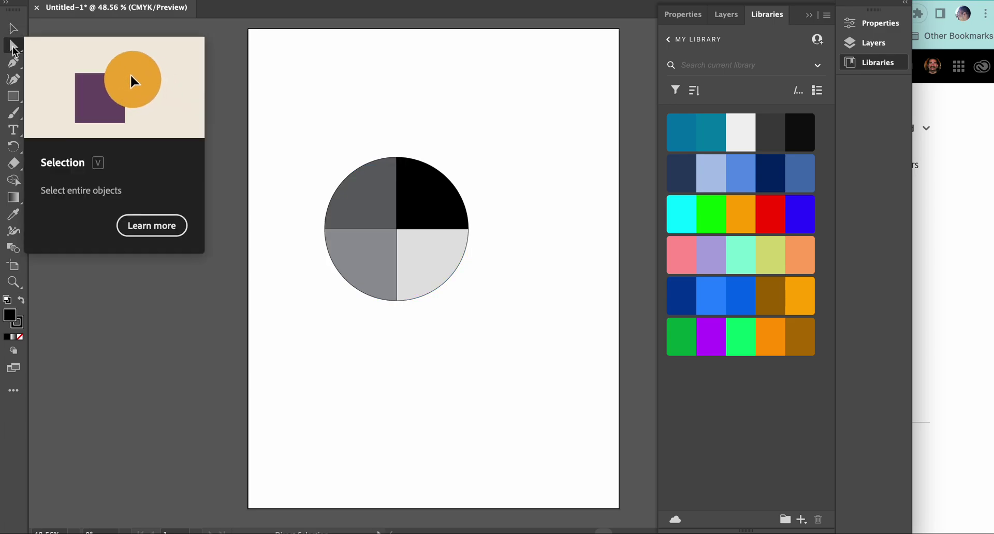
{"action": "left_click", "coordinate": [367, 207]}
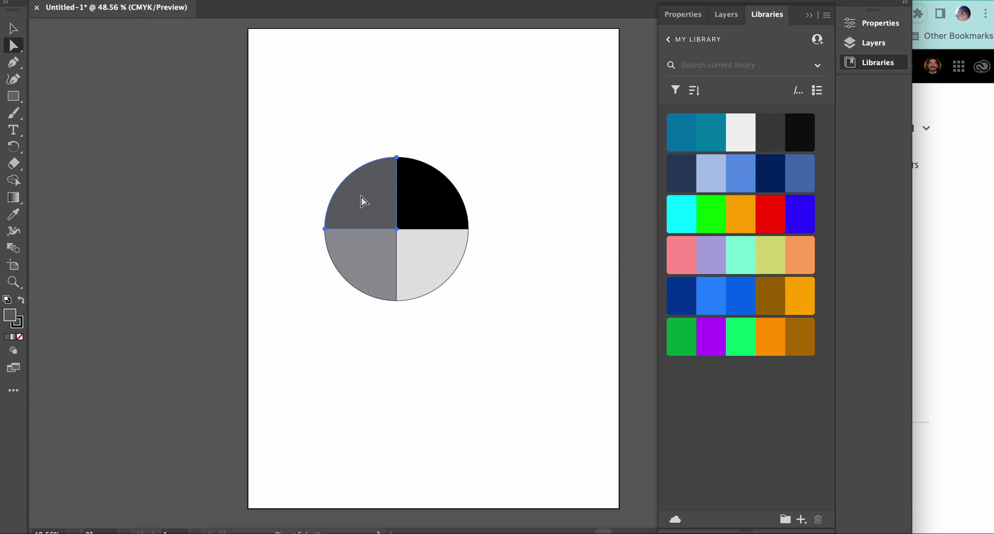
{"action": "left_click", "coordinate": [428, 187]}
{"action": "left_click", "coordinate": [374, 190]}
- Fill the selected upper-left wedge with the brown color swatch R=169 G=116 B=17
{"action": "double_click", "coordinate": [10, 315]}
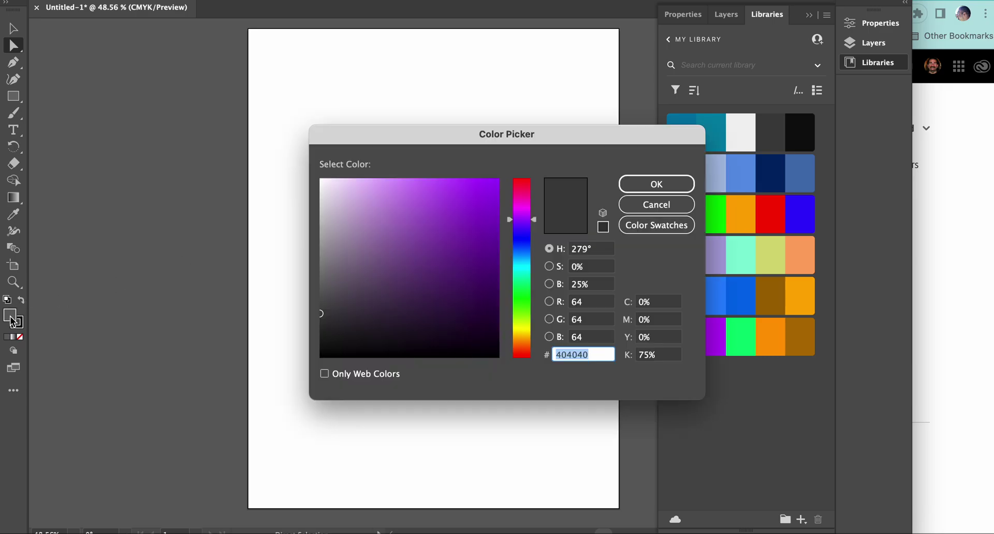
{"action": "left_click", "coordinate": [671, 225]}
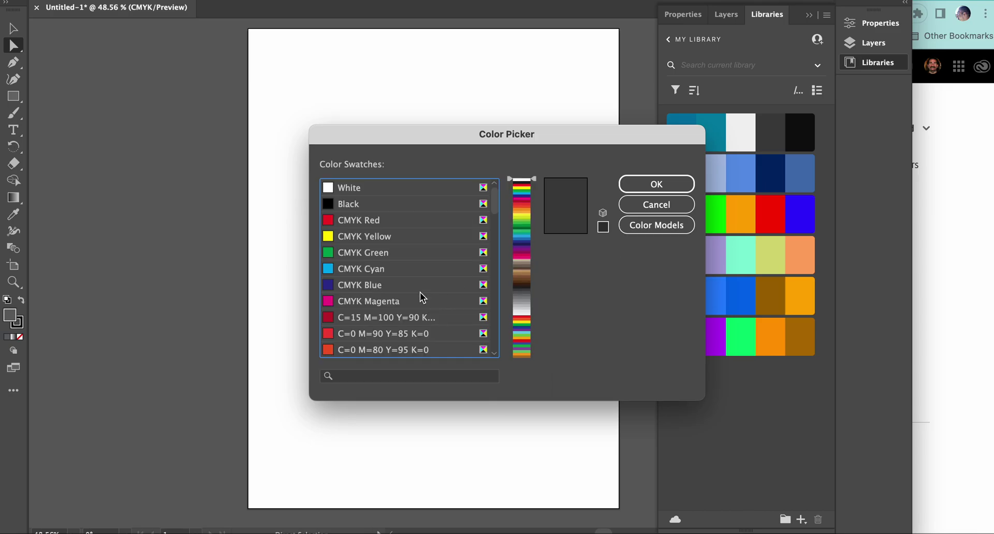
{"action": "scroll", "coordinate": [419, 294], "scroll_direction": "down", "scroll_amount": 5}
{"action": "left_click", "coordinate": [369, 353]}
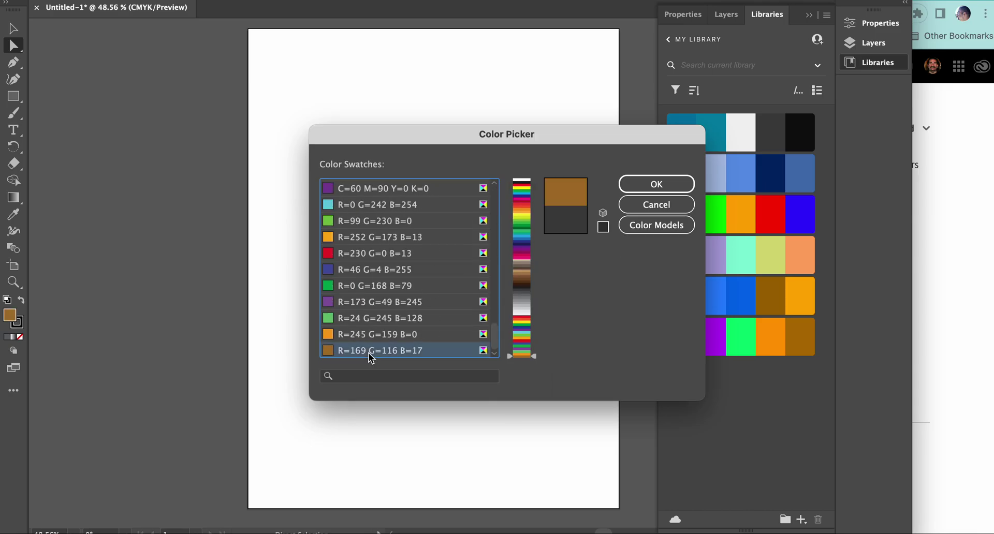
{"action": "left_click", "coordinate": [642, 185]}
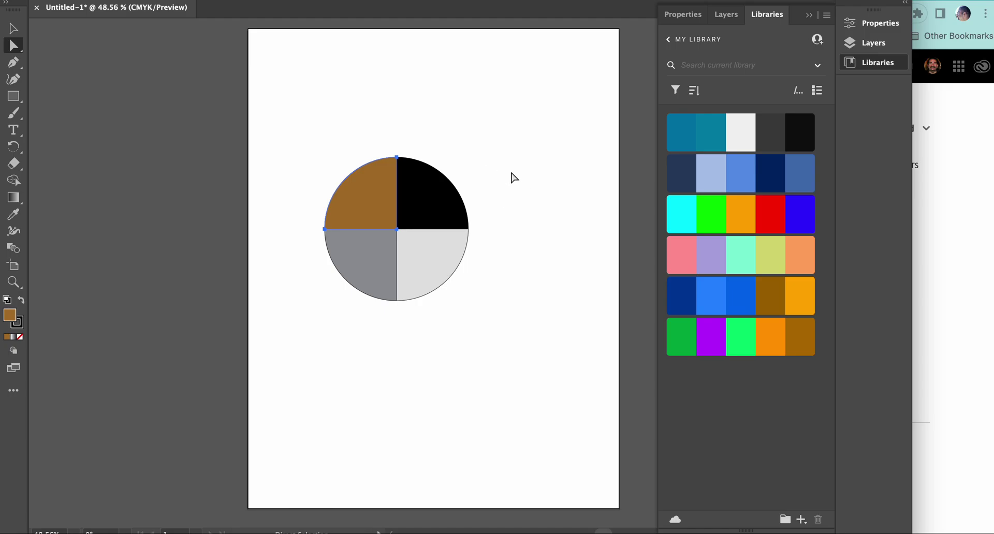
- Recolor the upper-left wedge with the Eyedropper by sampling the other wedges, ending on the lower-left grey one
{"action": "left_click", "coordinate": [13, 214]}
{"action": "left_click", "coordinate": [452, 187]}
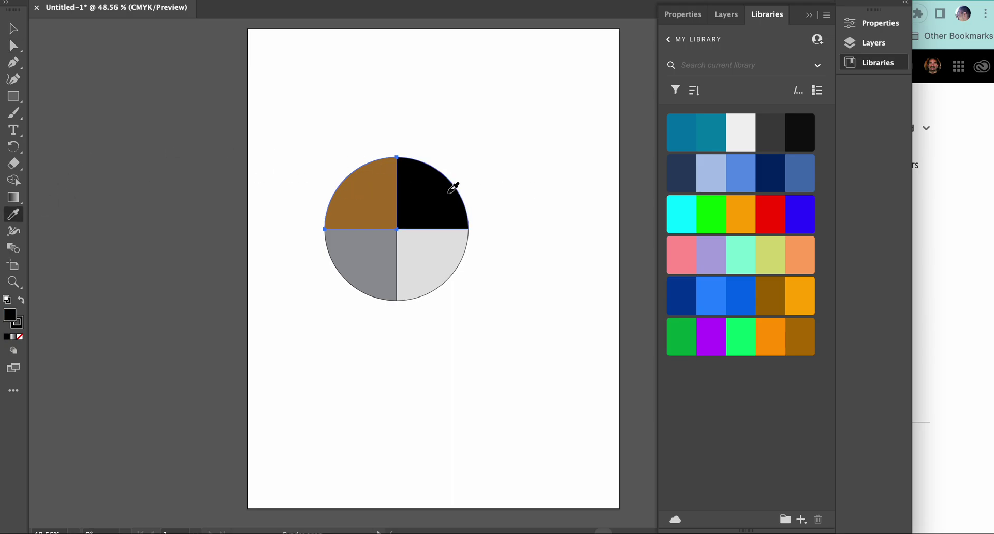
{"action": "left_click", "coordinate": [364, 251]}
{"action": "left_click", "coordinate": [450, 244]}
{"action": "left_click", "coordinate": [442, 194]}
{"action": "left_click", "coordinate": [382, 240]}
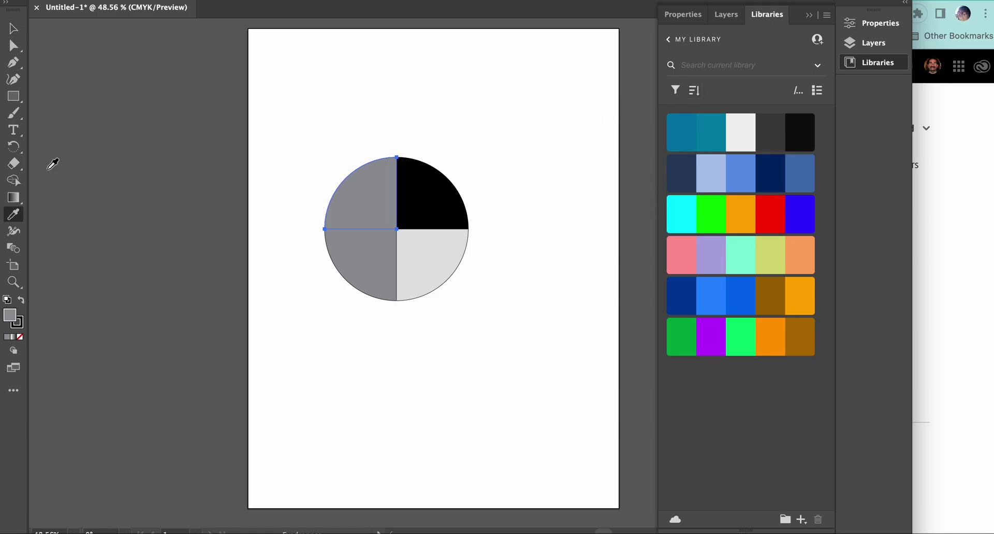
- Switch to the Selection tool, view the upper-left wedge's fill in the Color Picker and accept it as is
{"action": "left_click", "coordinate": [14, 29]}
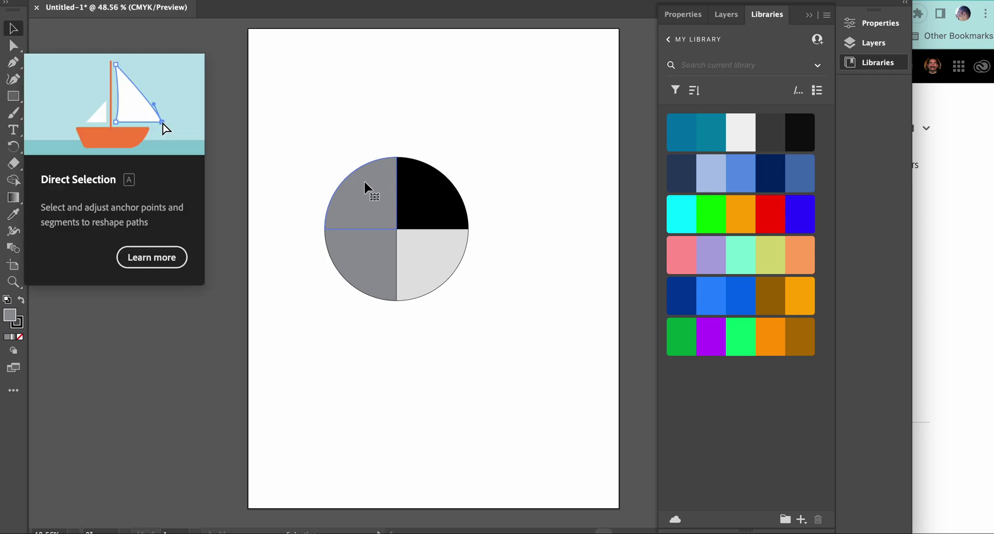
{"action": "double_click", "coordinate": [11, 316]}
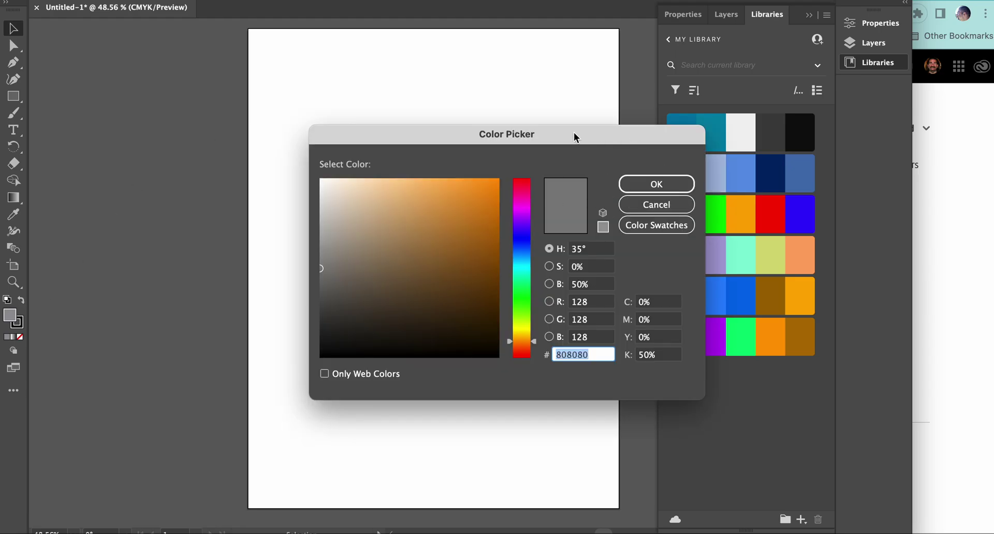
{"action": "left_click", "coordinate": [674, 184]}
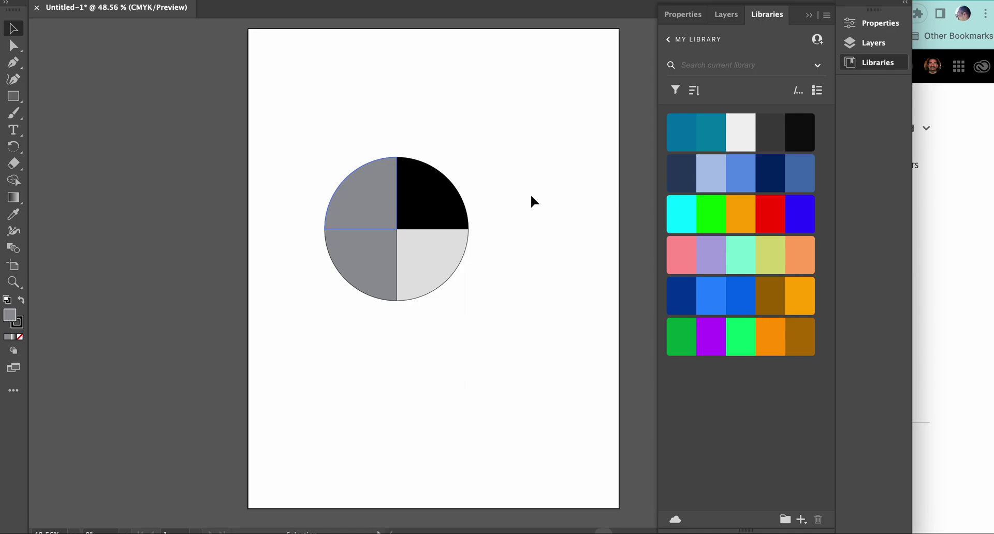